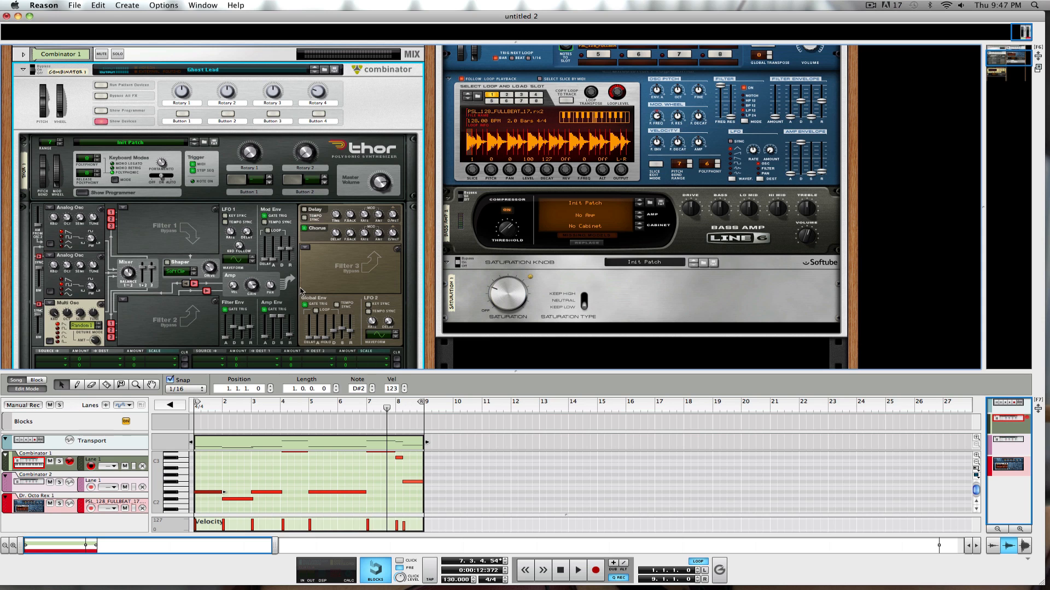
Examine the device chain inside Combinator 1, from Thor down through the equalizer, maximizer and Line 6 bass amp.
{"action": "scroll", "coordinate": [302, 291], "scroll_direction": "down", "scroll_amount": 10}
{"action": "scroll", "coordinate": [301, 291], "scroll_direction": "down", "scroll_amount": 6}
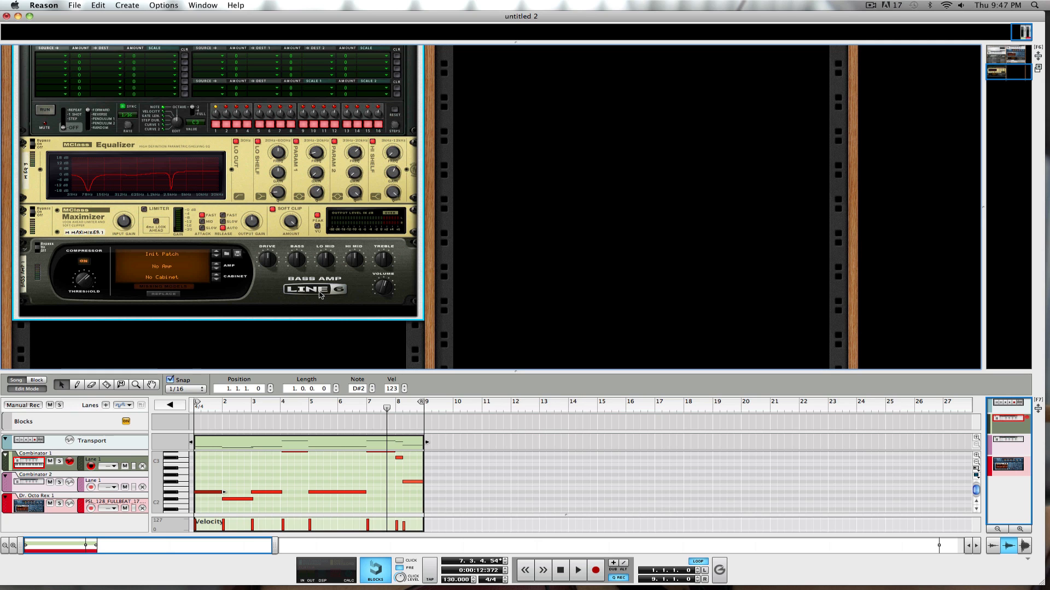
{"action": "scroll", "coordinate": [320, 295], "scroll_direction": "up", "scroll_amount": 8}
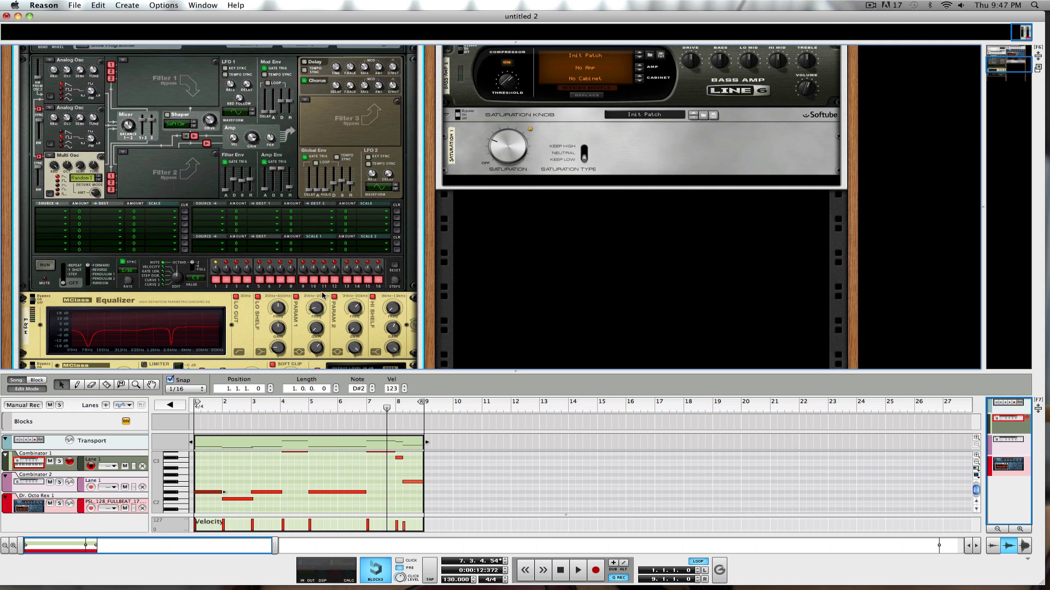
{"action": "scroll", "coordinate": [322, 296], "scroll_direction": "up", "scroll_amount": 5}
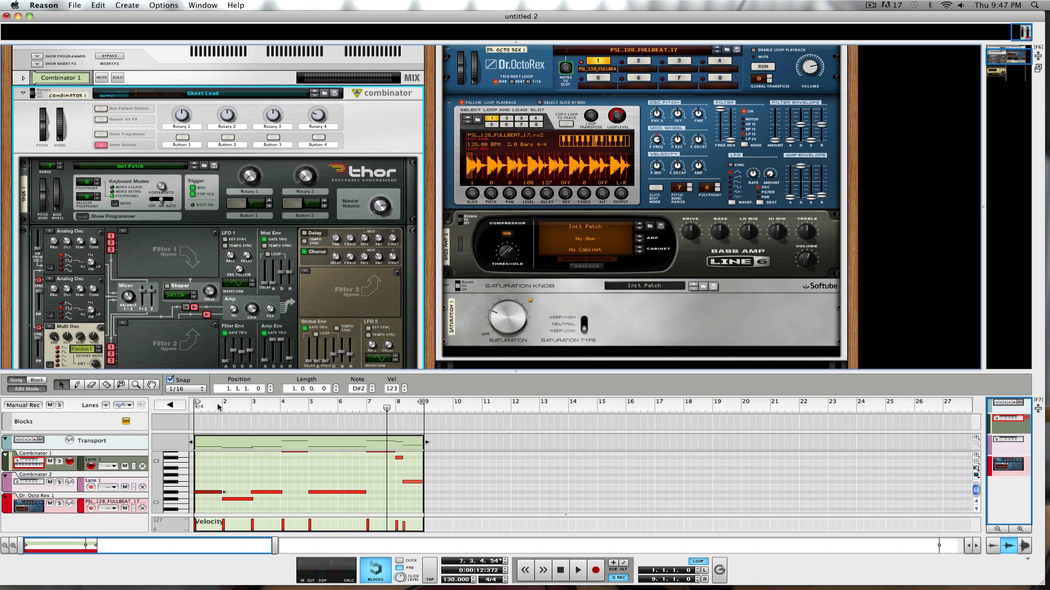
Play the arrangement from bar 1 in song view and inspect both Combinators' devices in an enlarged rack during playback.
{"action": "left_click", "coordinate": [179, 408]}
{"action": "left_click", "coordinate": [29, 389]}
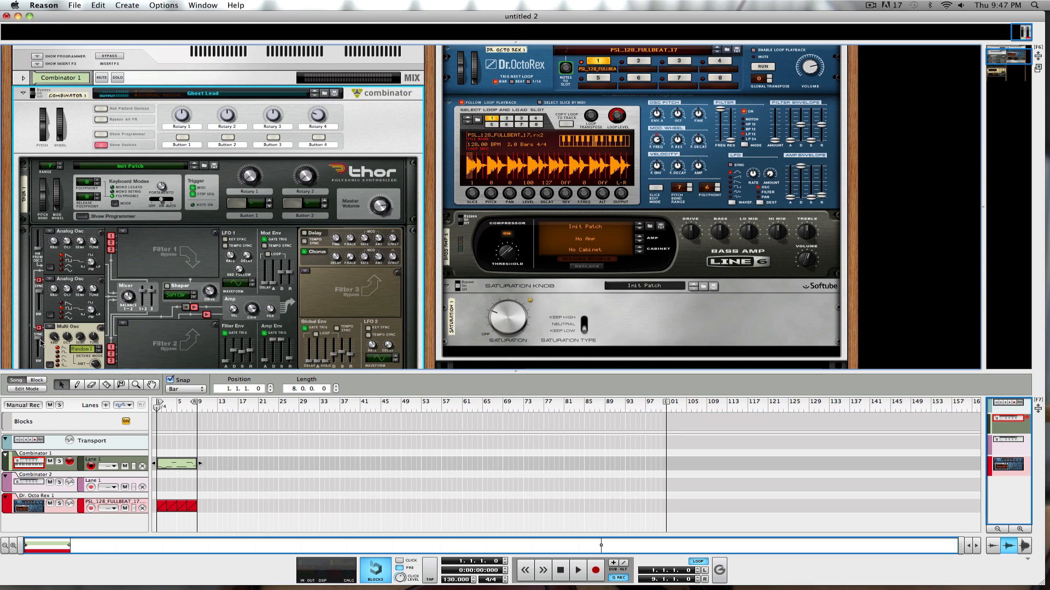
{"action": "key", "text": "space"}
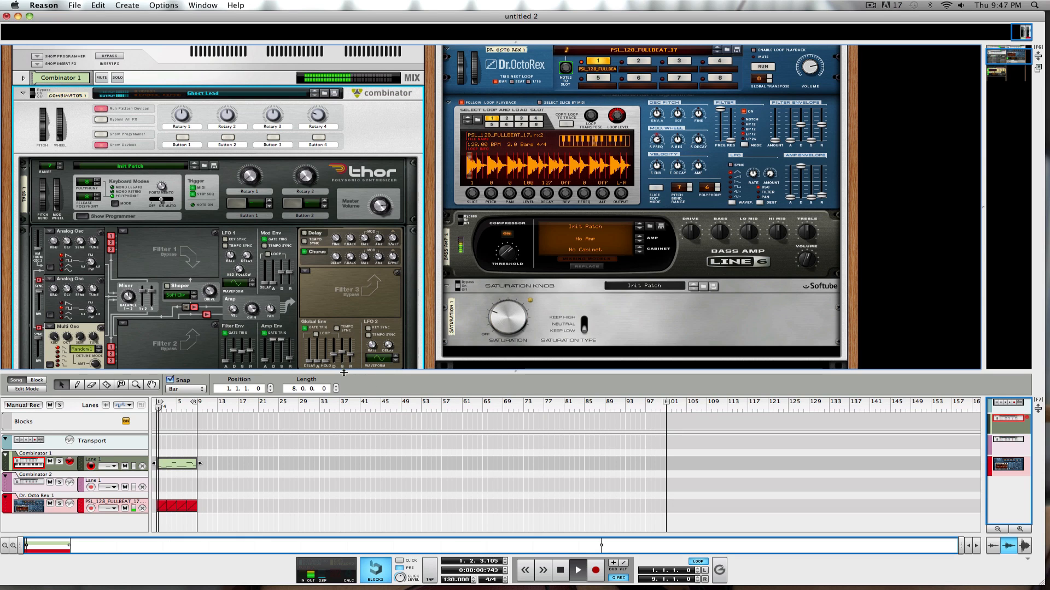
{"action": "left_click_drag", "start_coordinate": [343, 373], "coordinate": [344, 437]}
{"action": "scroll", "coordinate": [348, 317], "scroll_direction": "down", "scroll_amount": 2}
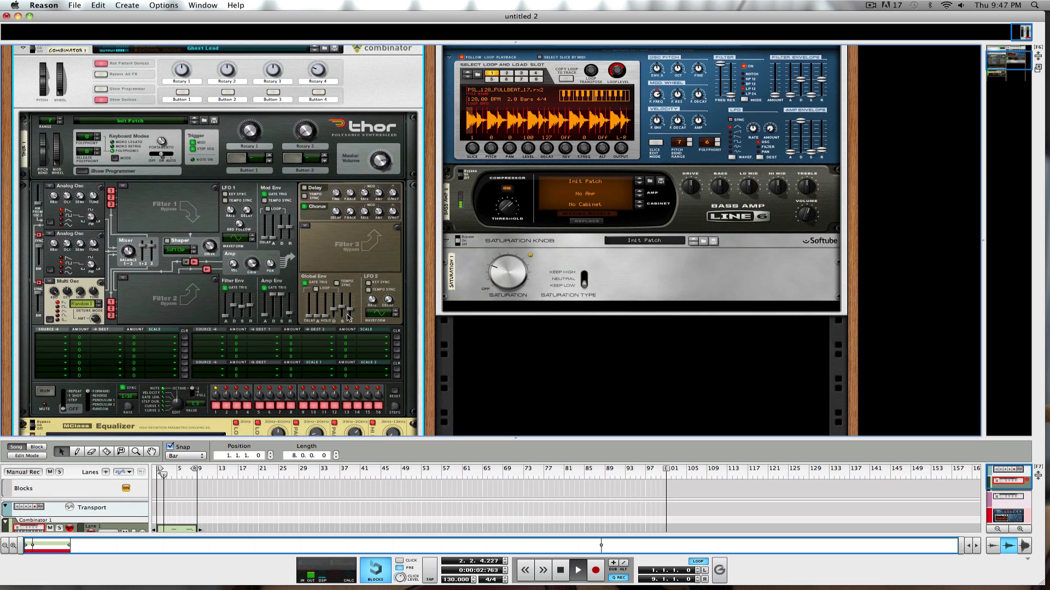
{"action": "scroll", "coordinate": [347, 317], "scroll_direction": "down", "scroll_amount": 3}
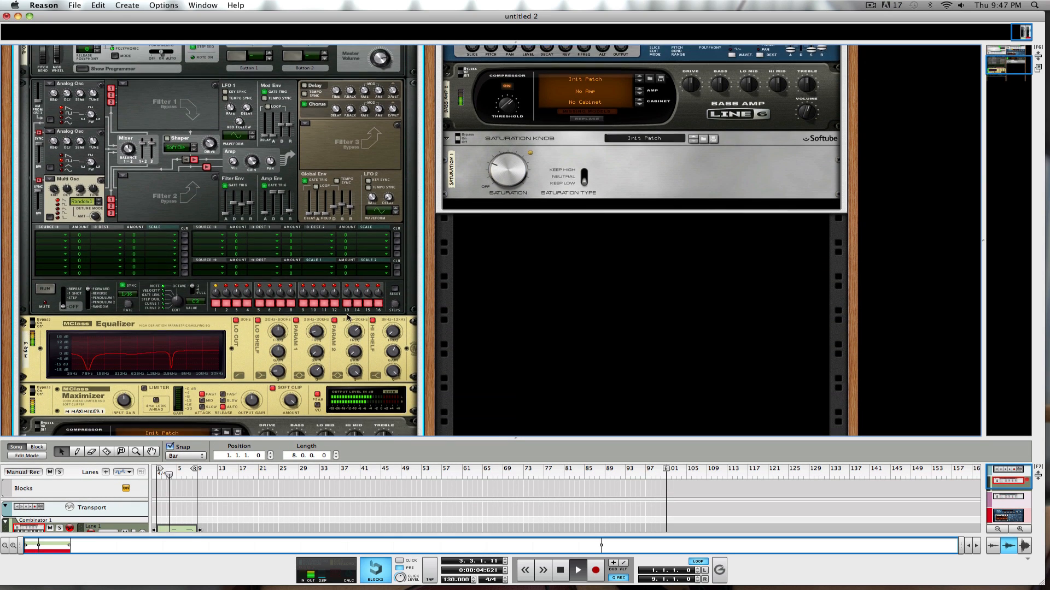
{"action": "scroll", "coordinate": [347, 317], "scroll_direction": "down", "scroll_amount": 3}
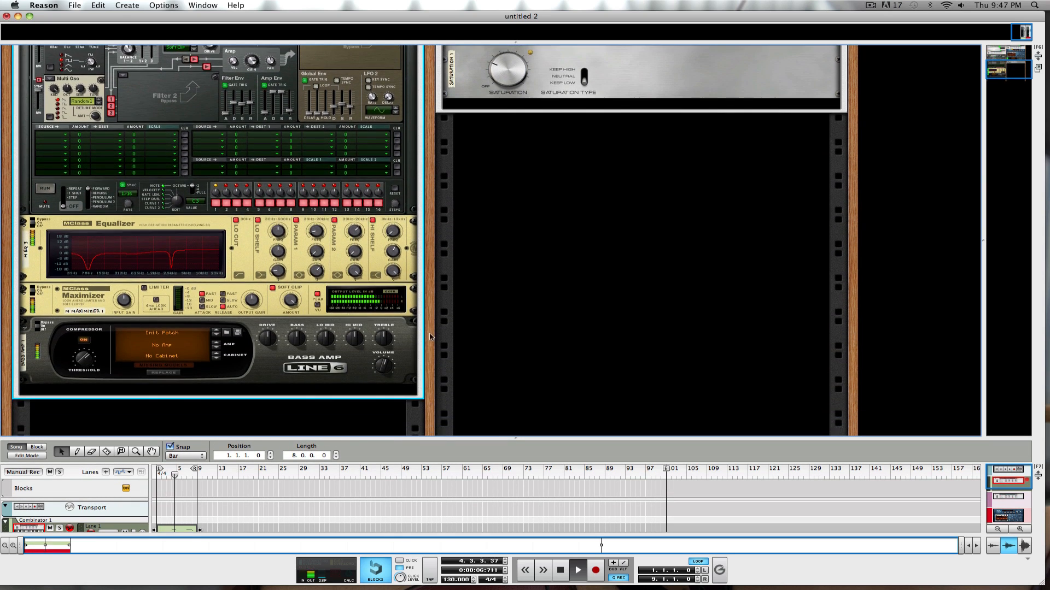
{"action": "scroll", "coordinate": [404, 341], "scroll_direction": "down", "scroll_amount": 2}
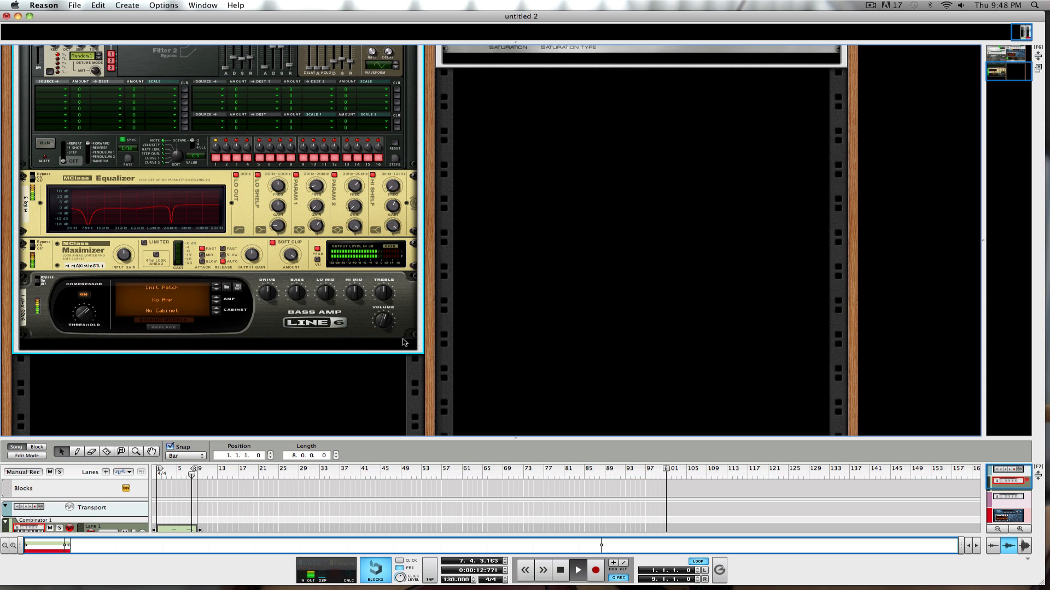
{"action": "scroll", "coordinate": [404, 342], "scroll_direction": "up", "scroll_amount": 7}
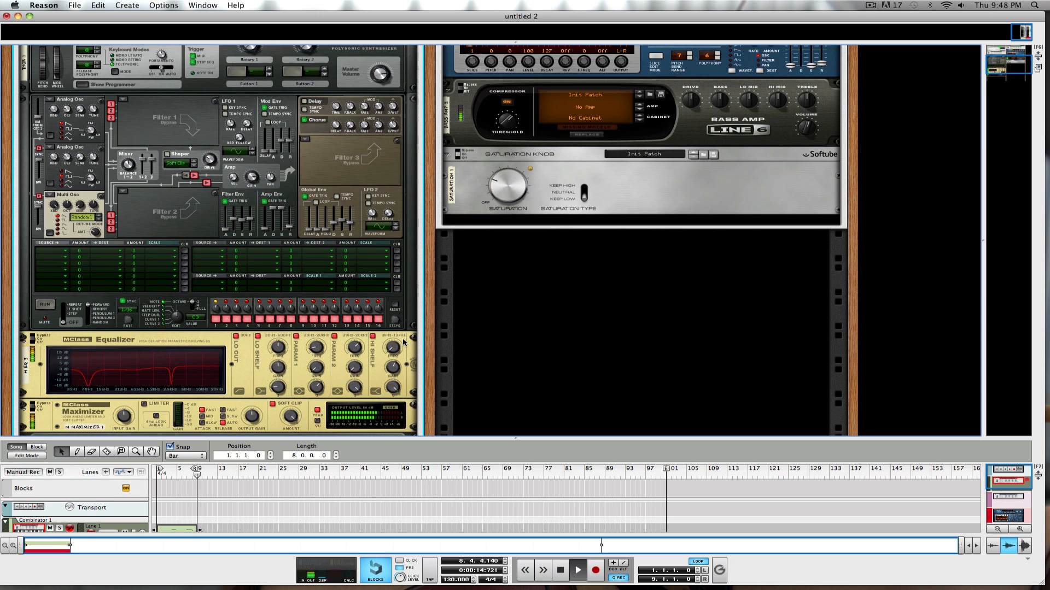
{"action": "scroll", "coordinate": [404, 342], "scroll_direction": "up", "scroll_amount": 9}
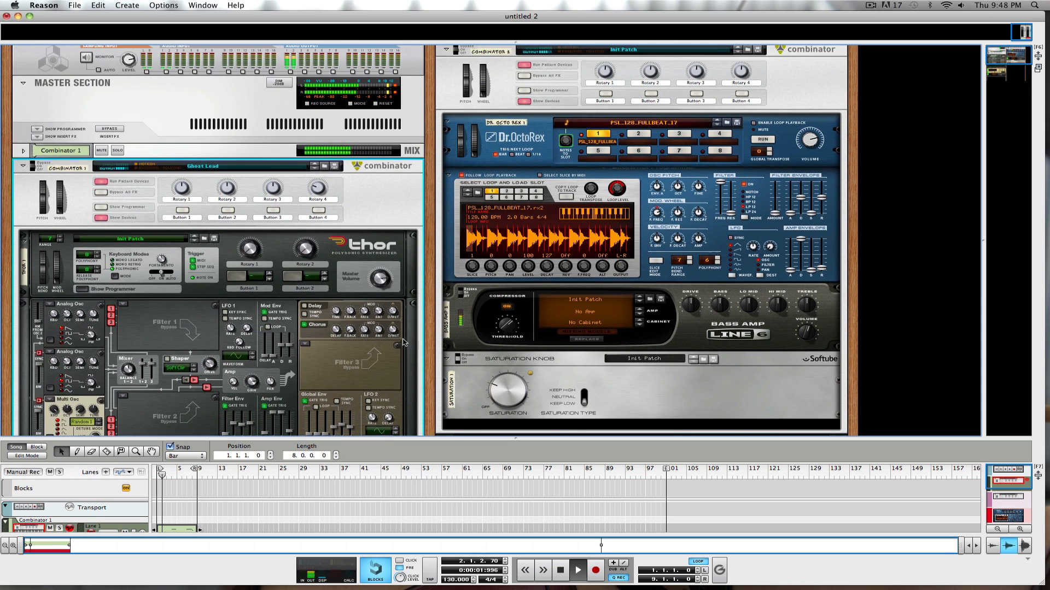
{"action": "scroll", "coordinate": [403, 342], "scroll_direction": "up", "scroll_amount": 1}
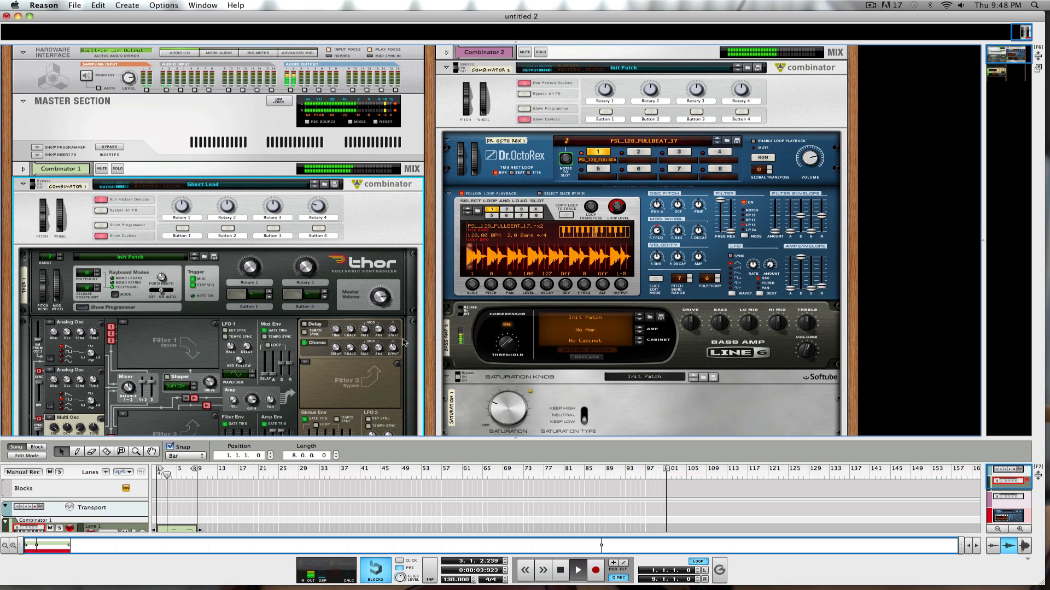
{"action": "key", "text": "space"}
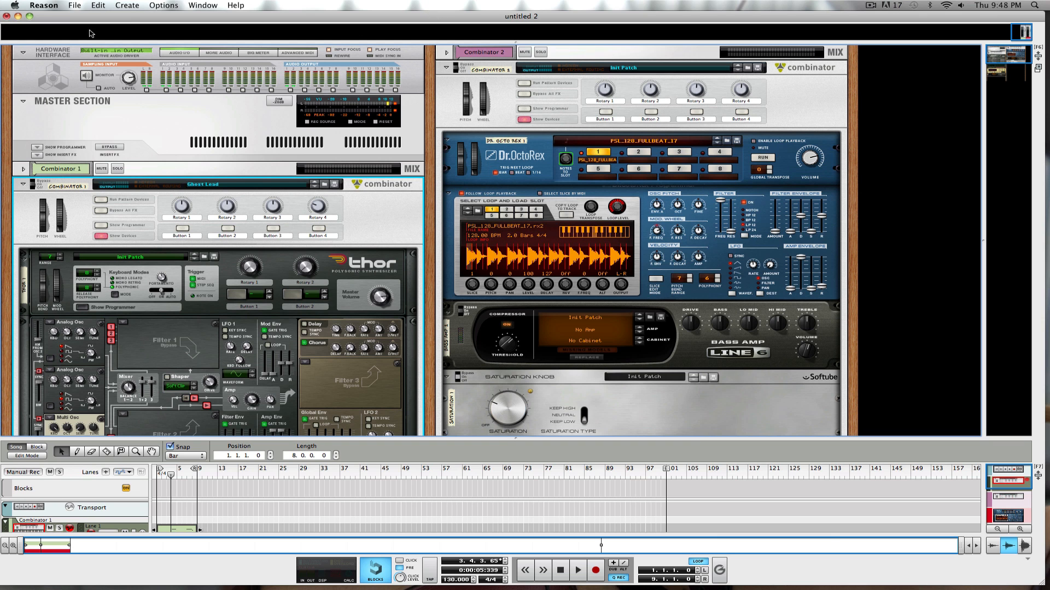
Create a new empty song and enlarge the rack so it takes over the mixer and sequencer areas.
{"action": "key", "text": "super+m"}
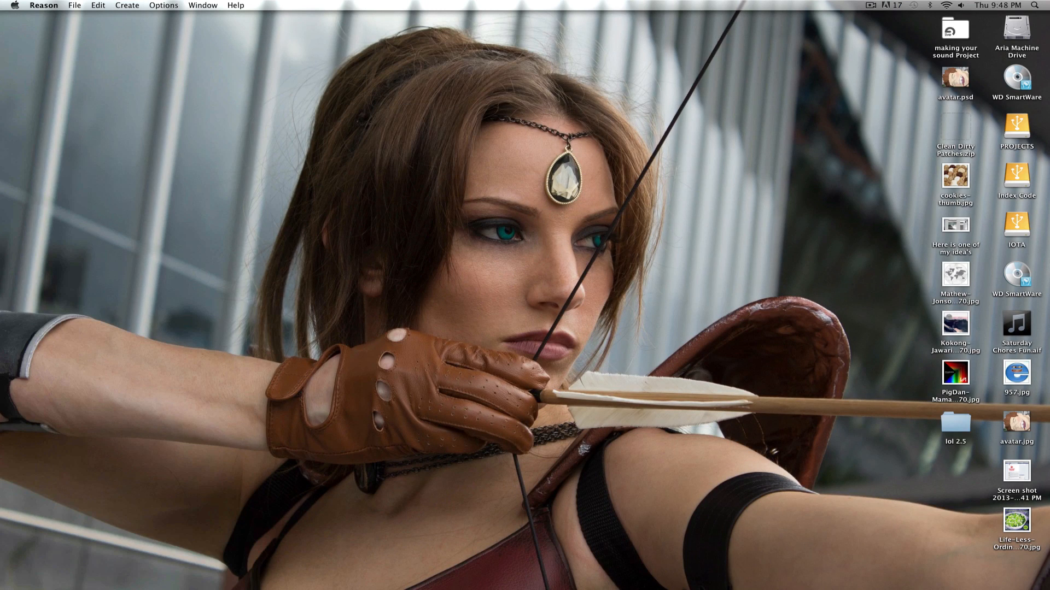
{"action": "left_click", "coordinate": [77, 8]}
{"action": "left_click", "coordinate": [77, 17]}
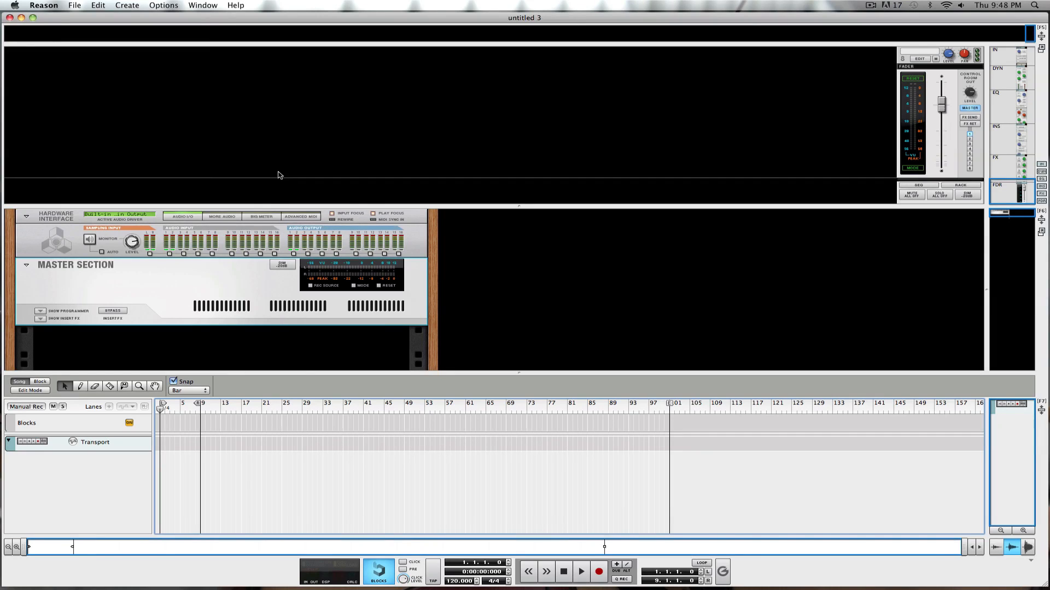
{"action": "left_click_drag", "start_coordinate": [261, 207], "coordinate": [257, 155]}
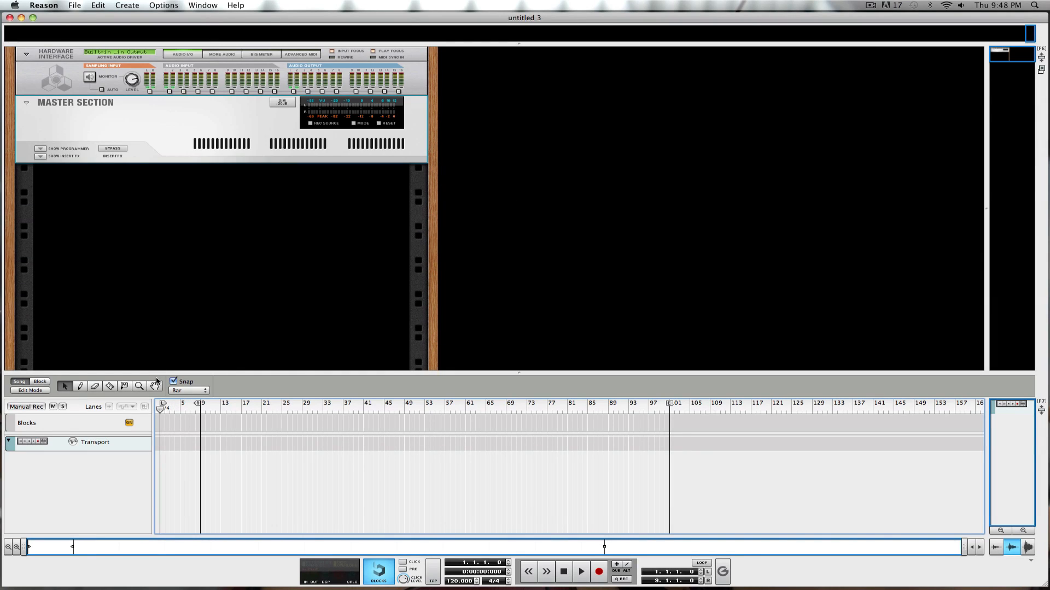
{"action": "left_click_drag", "start_coordinate": [162, 373], "coordinate": [169, 569]}
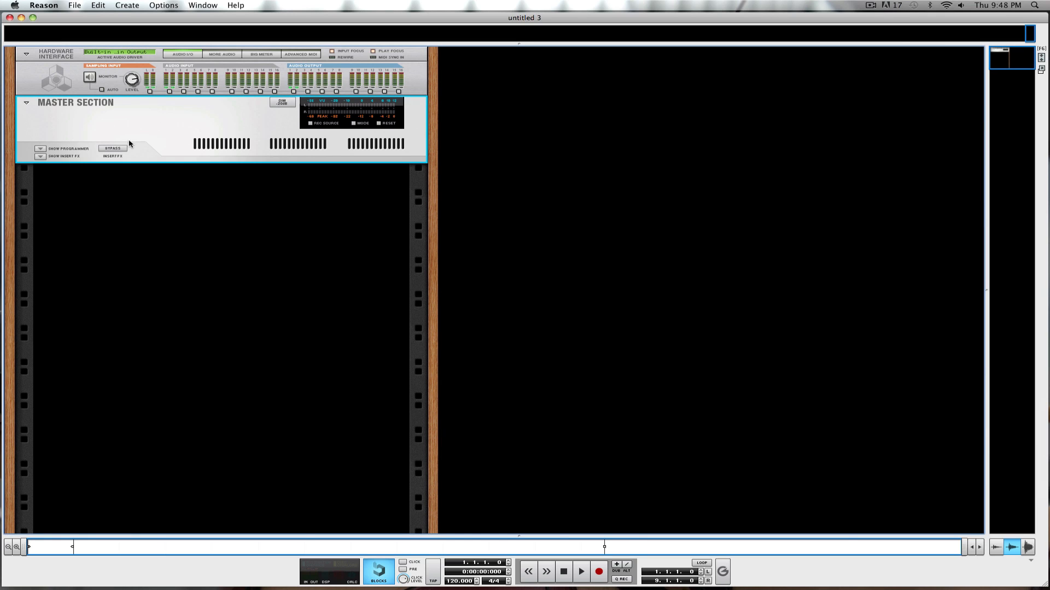
{"action": "left_click_drag", "start_coordinate": [93, 18], "coordinate": [92, 16]}
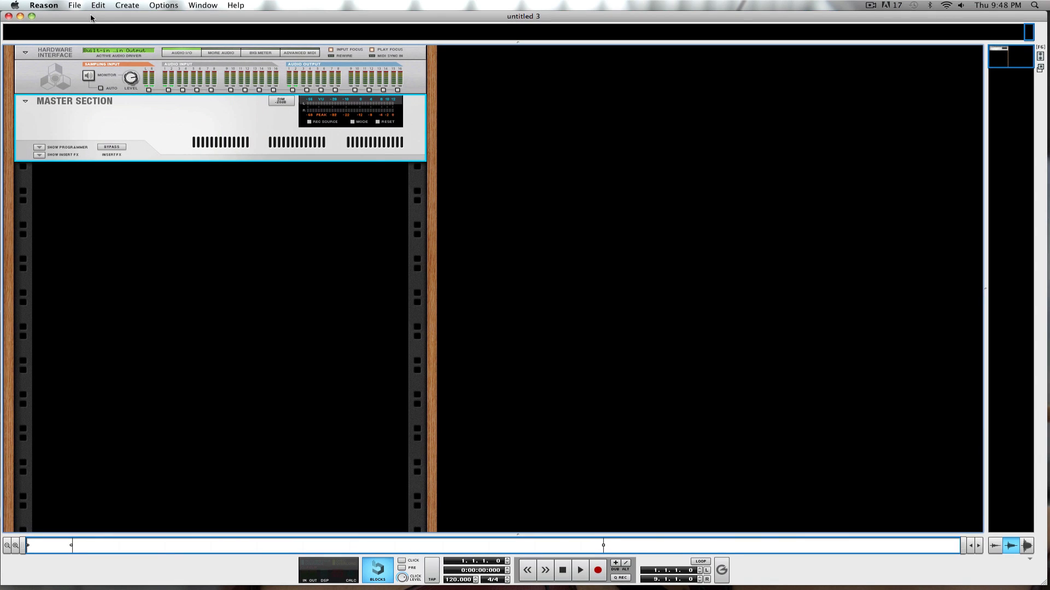
Create a Combinator in the empty rack and add a Thor Polysonic Synthesizer inside it.
{"action": "right_click", "coordinate": [68, 190]}
{"action": "mouse_move", "coordinate": [131, 275]}
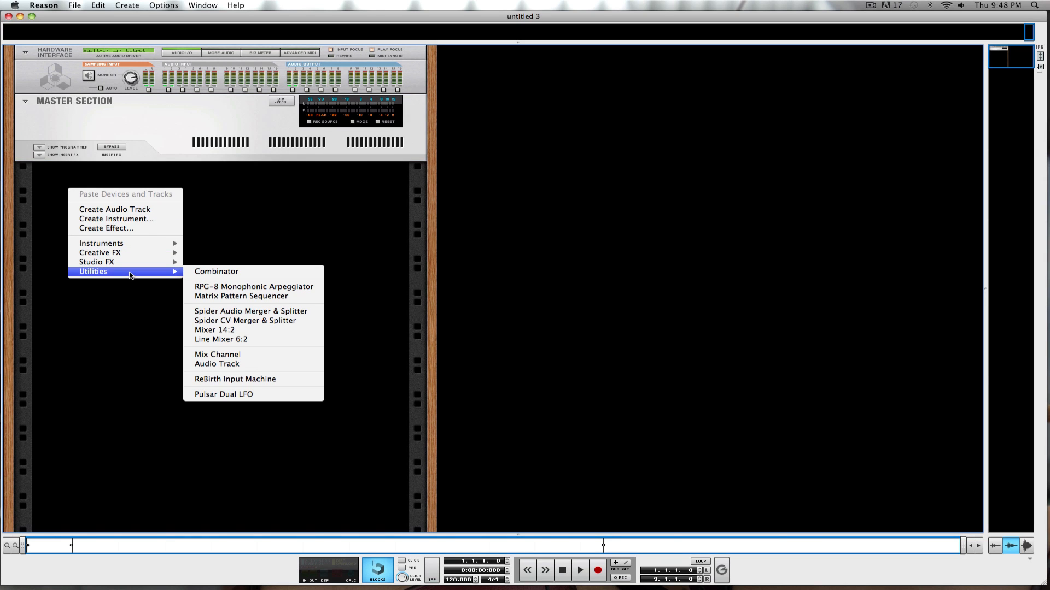
{"action": "left_click", "coordinate": [224, 272]}
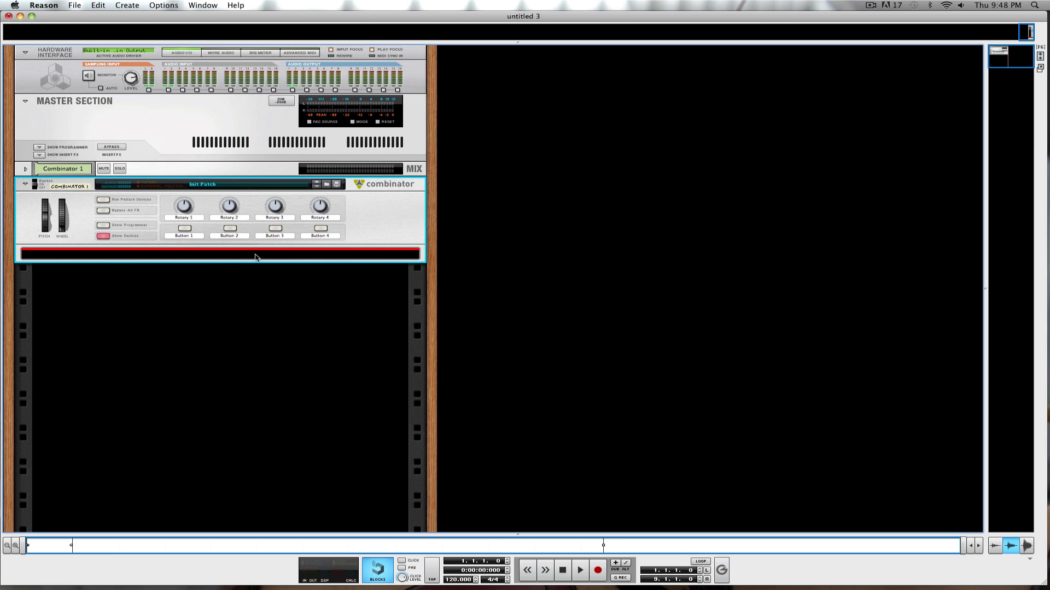
{"action": "right_click", "coordinate": [166, 259]}
{"action": "mouse_move", "coordinate": [284, 348]}
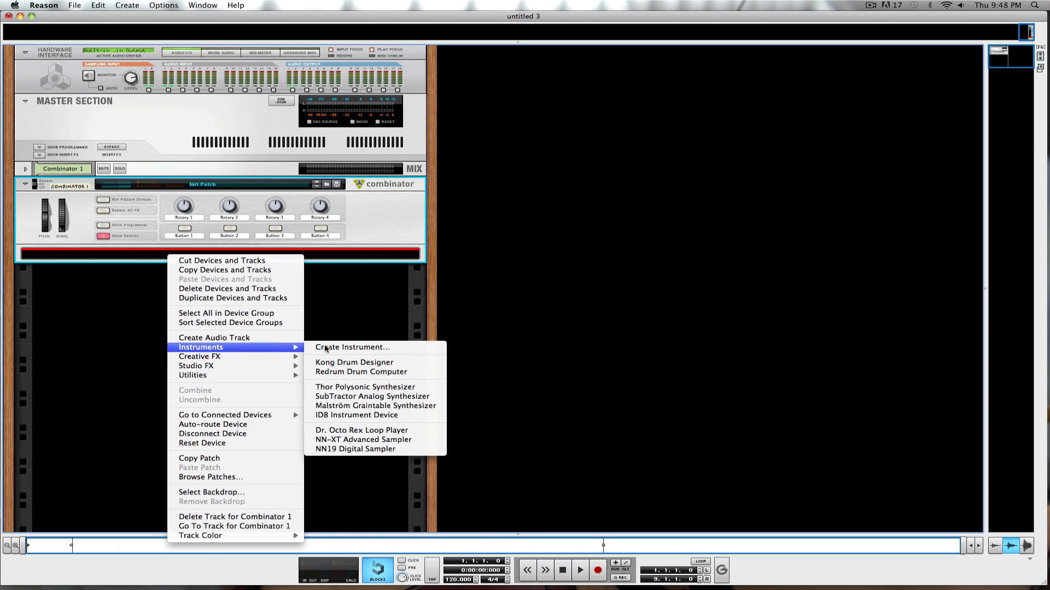
{"action": "left_click", "coordinate": [383, 389]}
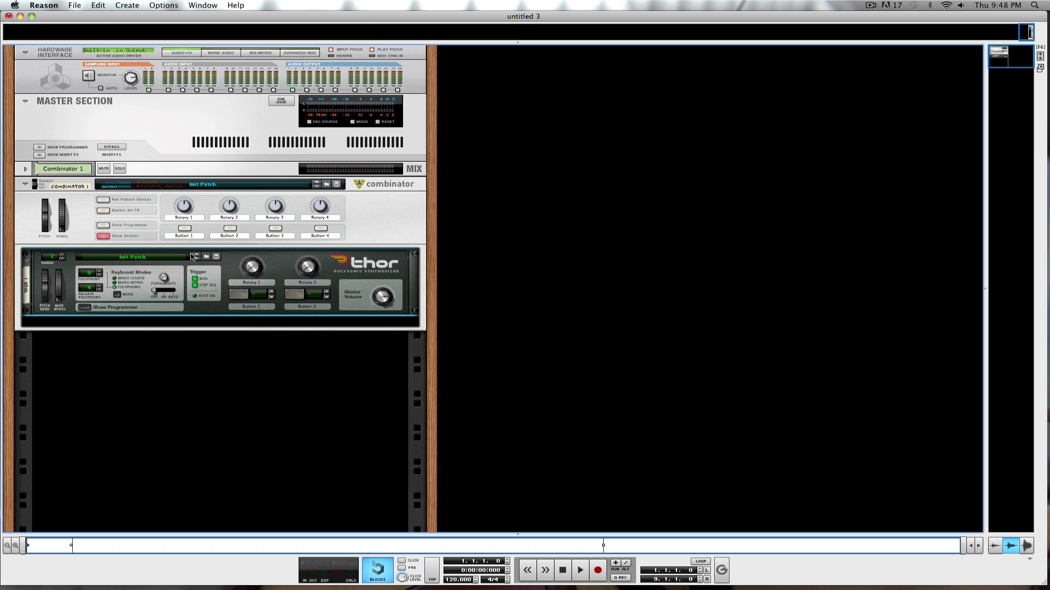
Set Thor's portamento to On and show its programmer.
{"action": "left_click", "coordinate": [166, 291]}
{"action": "mouse_move", "coordinate": [167, 275]}
{"action": "left_click", "coordinate": [86, 308]}
{"action": "scroll", "coordinate": [178, 320], "scroll_direction": "down", "scroll_amount": 3}
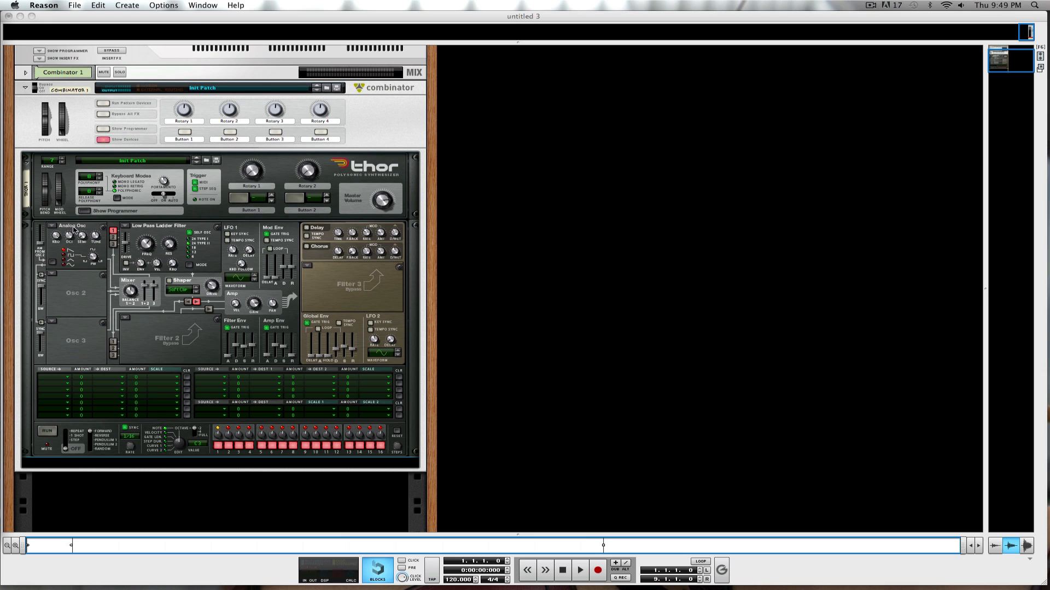
Route all three Thor oscillators into both Filter 1 and Filter 2, and sync oscillators 2 and 3 to oscillator 1.
{"action": "left_click", "coordinate": [113, 244]}
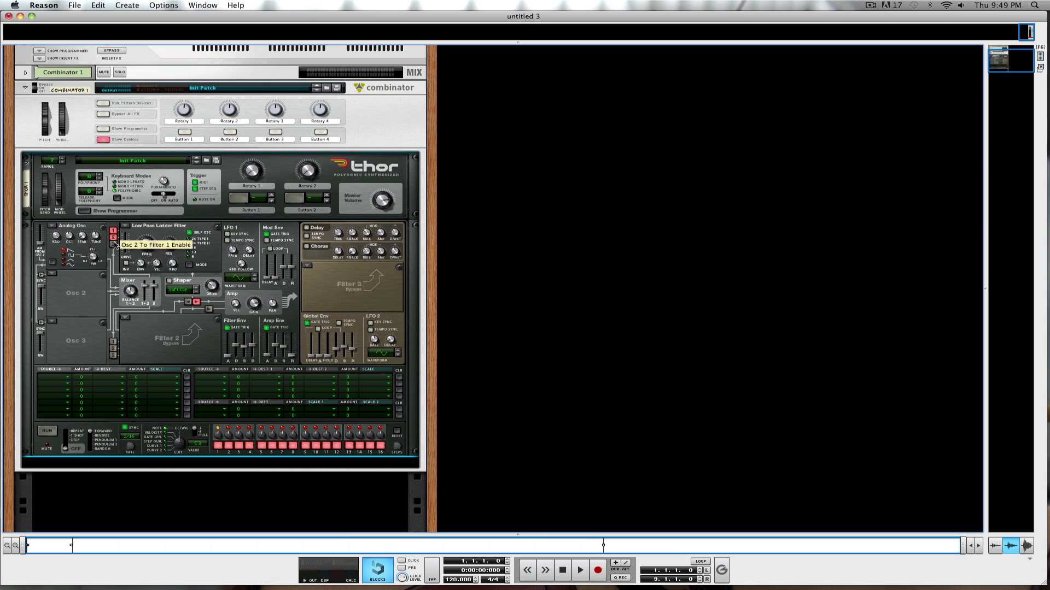
{"action": "left_click", "coordinate": [112, 342]}
{"action": "left_click", "coordinate": [112, 349]}
{"action": "left_click", "coordinate": [113, 355]}
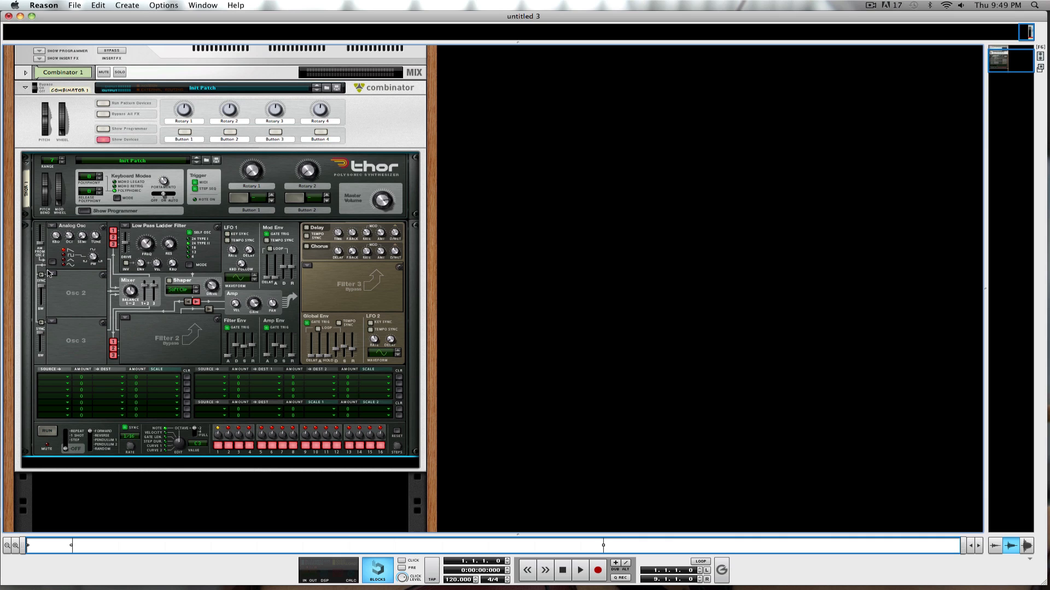
{"action": "left_click", "coordinate": [41, 275]}
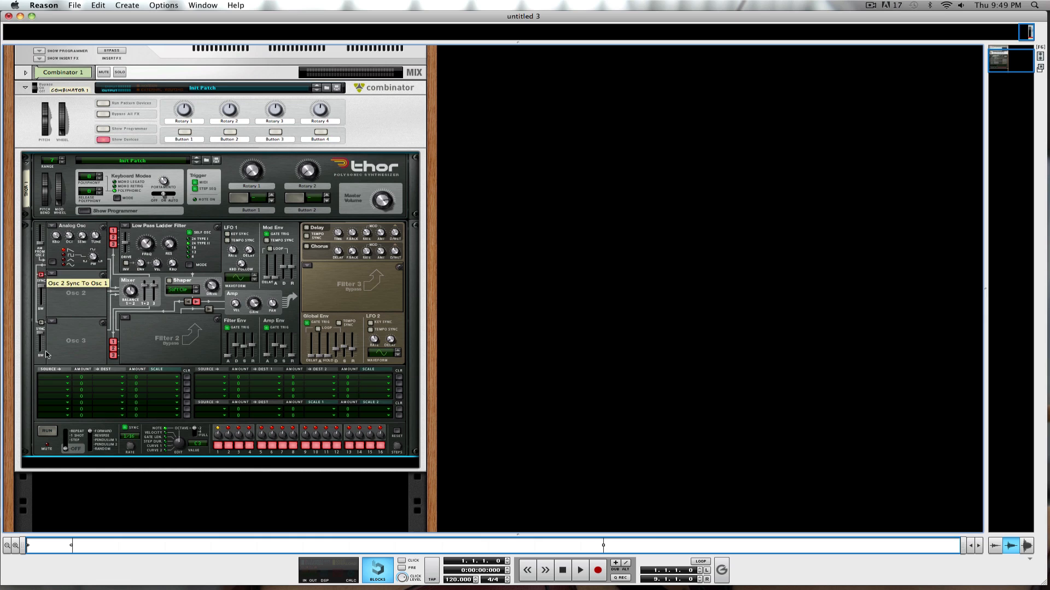
{"action": "left_click", "coordinate": [41, 322]}
Load an Analog oscillator into Thor's oscillator 2 slot and lower its octave.
{"action": "left_click", "coordinate": [53, 274]}
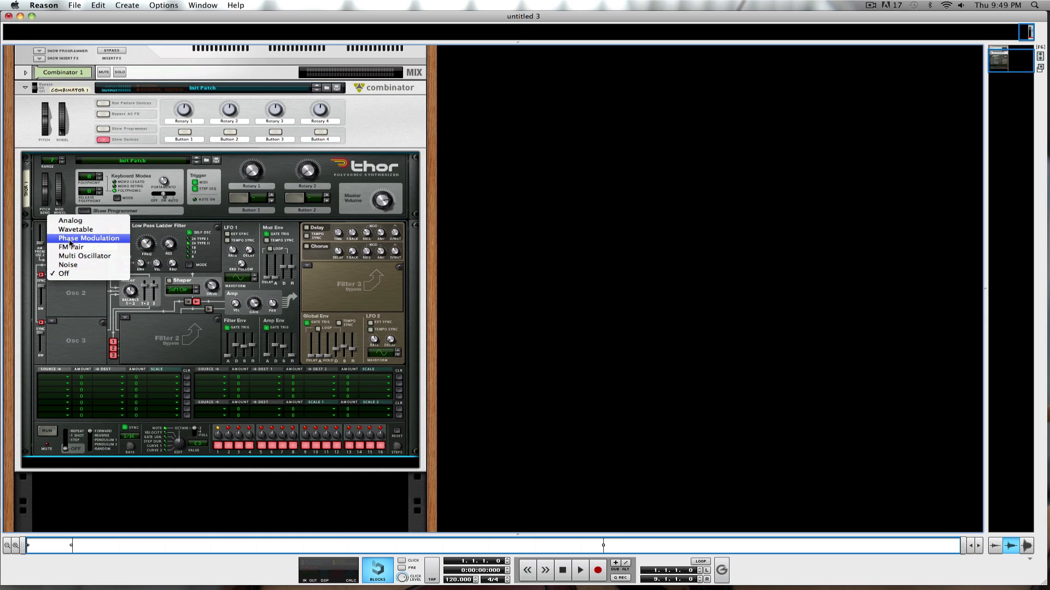
{"action": "left_click", "coordinate": [74, 221]}
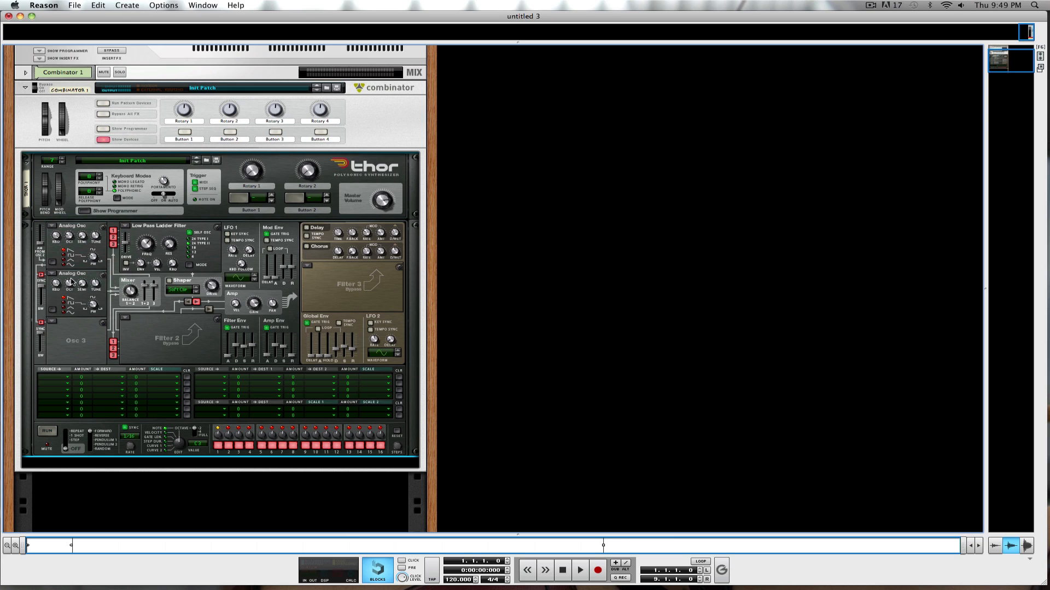
{"action": "left_click_drag", "start_coordinate": [70, 281], "coordinate": [70, 289]}
{"action": "mouse_move", "coordinate": [96, 308]}
Load a Multi Oscillator into Thor's oscillator 3 slot and adjust its detune amount.
{"action": "left_click", "coordinate": [53, 322]}
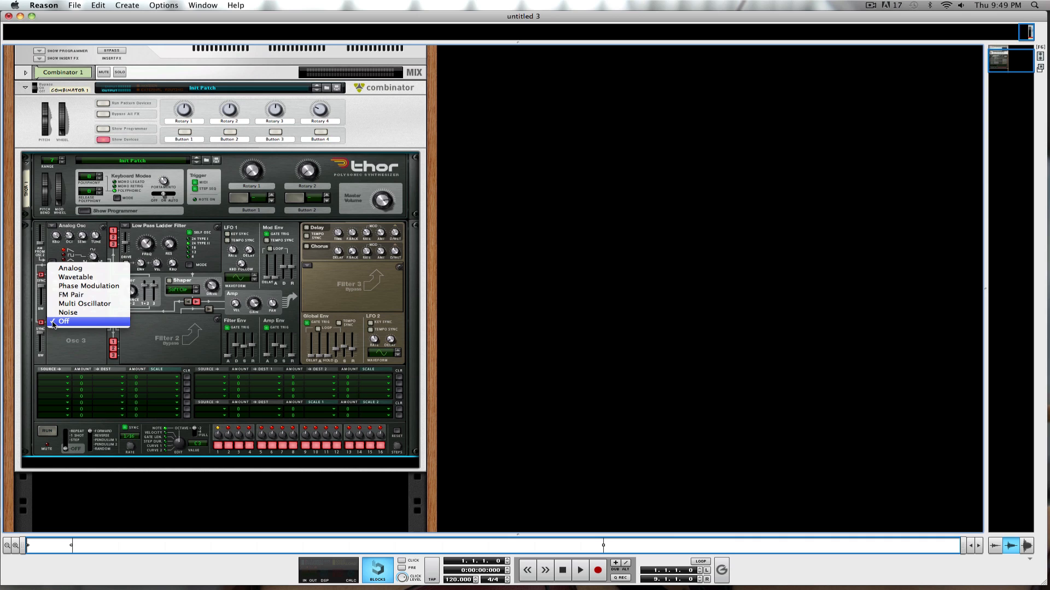
{"action": "left_click", "coordinate": [89, 304]}
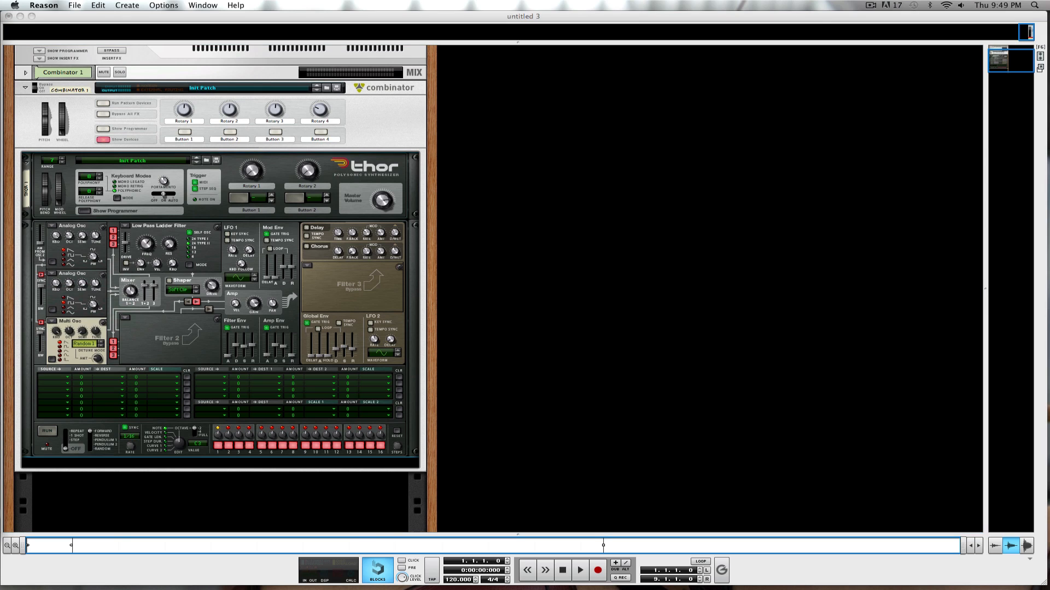
{"action": "left_click", "coordinate": [99, 359]}
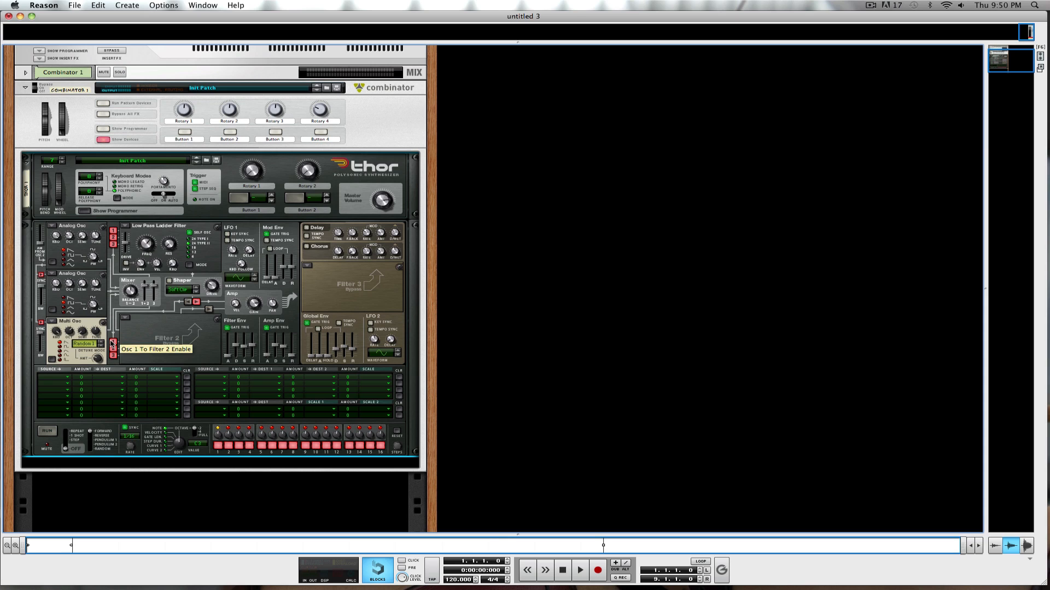
Set Filter 1 to Bypass and enable Thor's Chorus effect.
{"action": "left_click", "coordinate": [129, 228]}
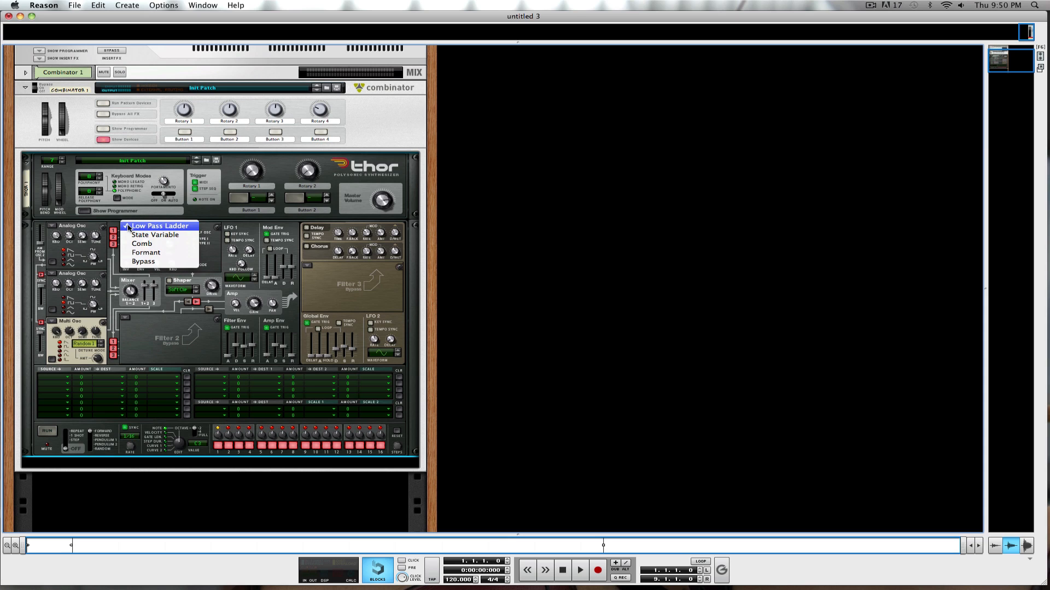
{"action": "left_click", "coordinate": [202, 268]}
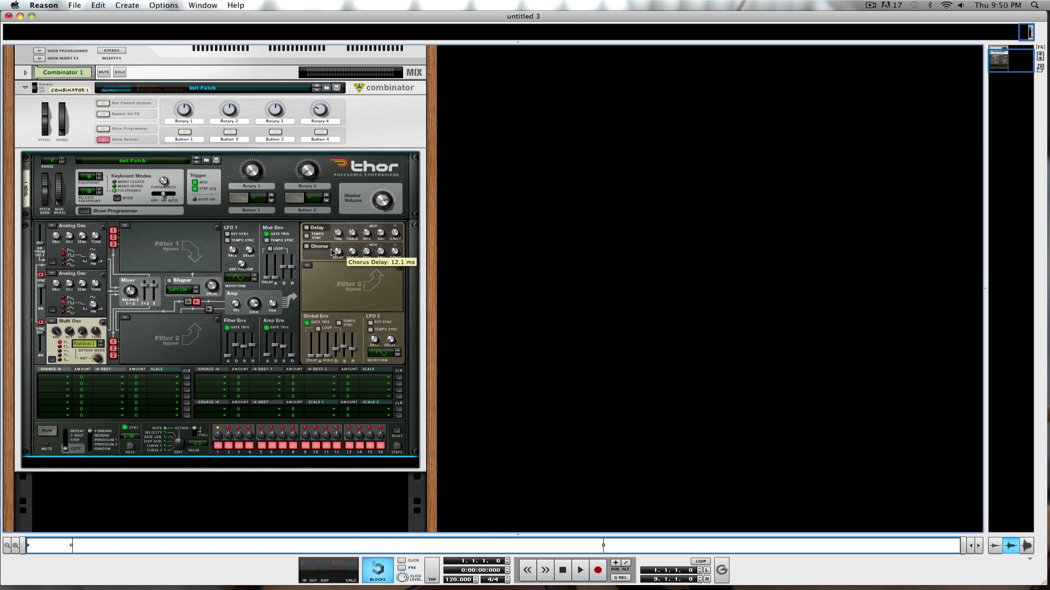
{"action": "left_click", "coordinate": [308, 246]}
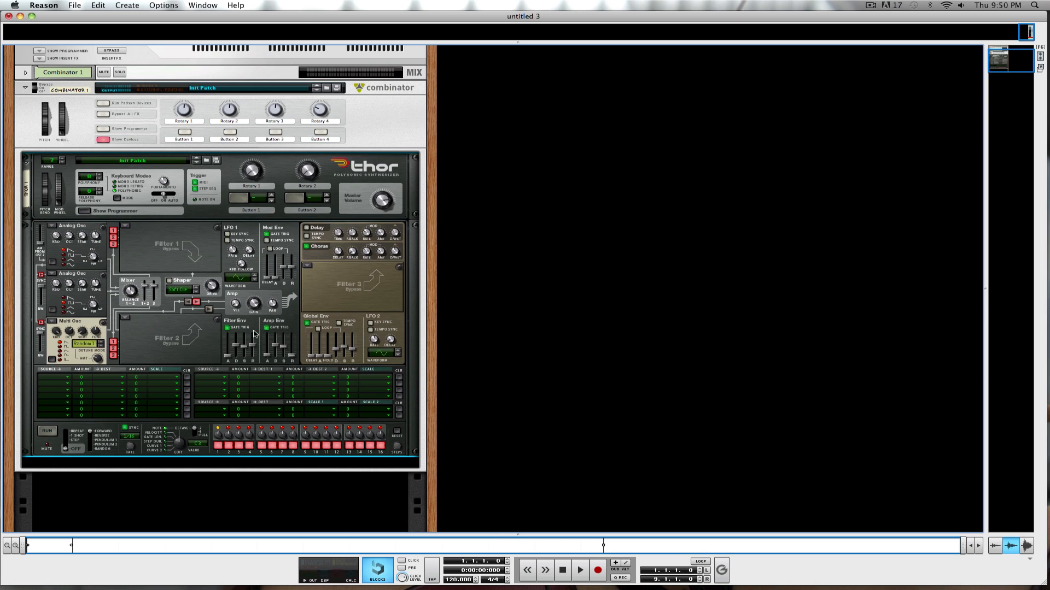
Hide the Thor synthesizer's programmer section.
{"action": "mouse_move", "coordinate": [275, 347]}
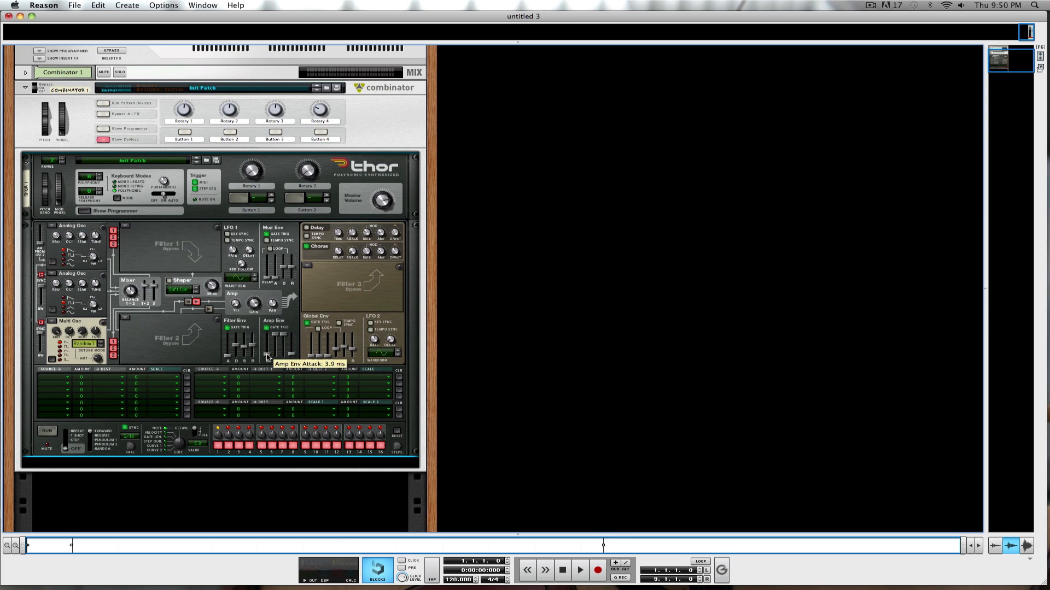
{"action": "mouse_move", "coordinate": [324, 345]}
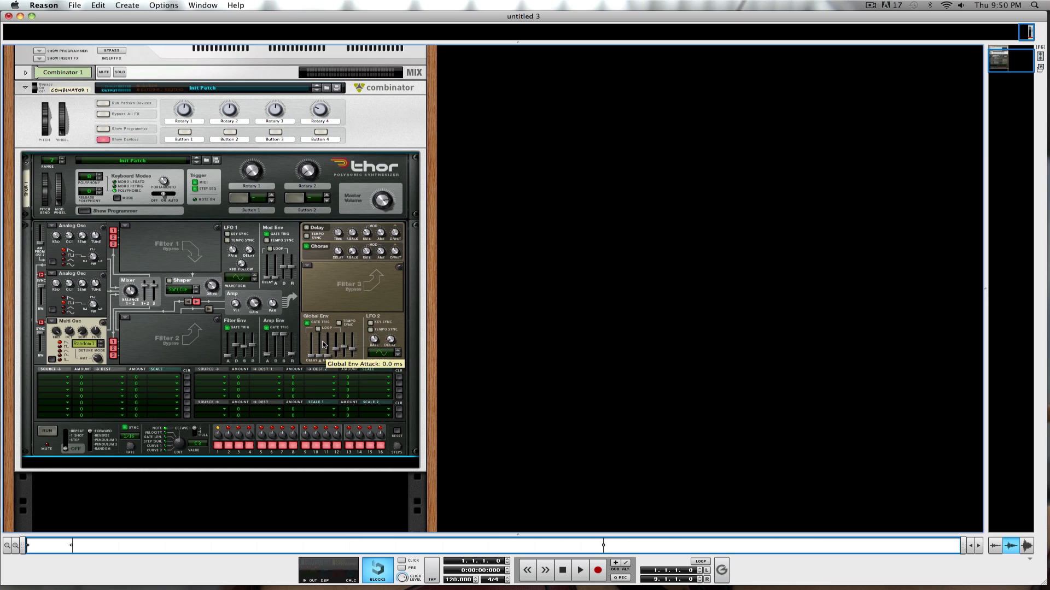
{"action": "scroll", "coordinate": [263, 254], "scroll_direction": "down", "scroll_amount": 2}
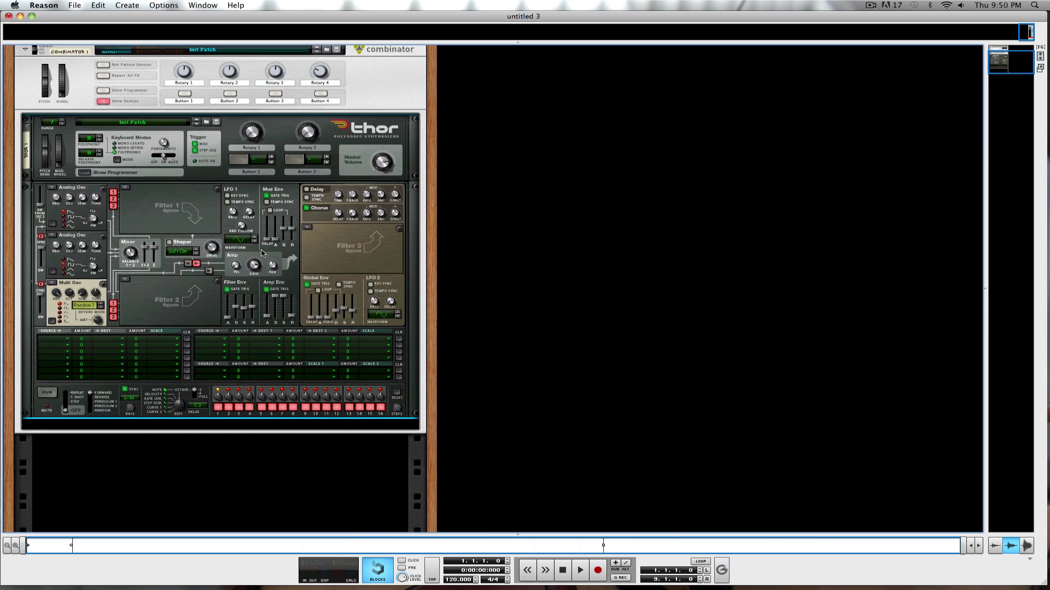
{"action": "left_click", "coordinate": [84, 173]}
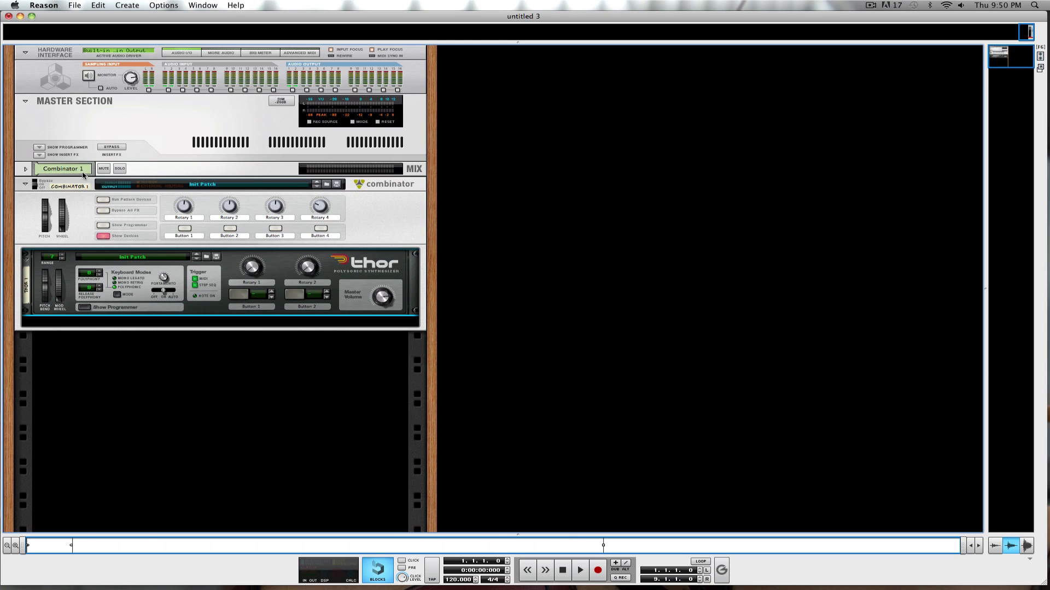
{"action": "right_click", "coordinate": [217, 307]}
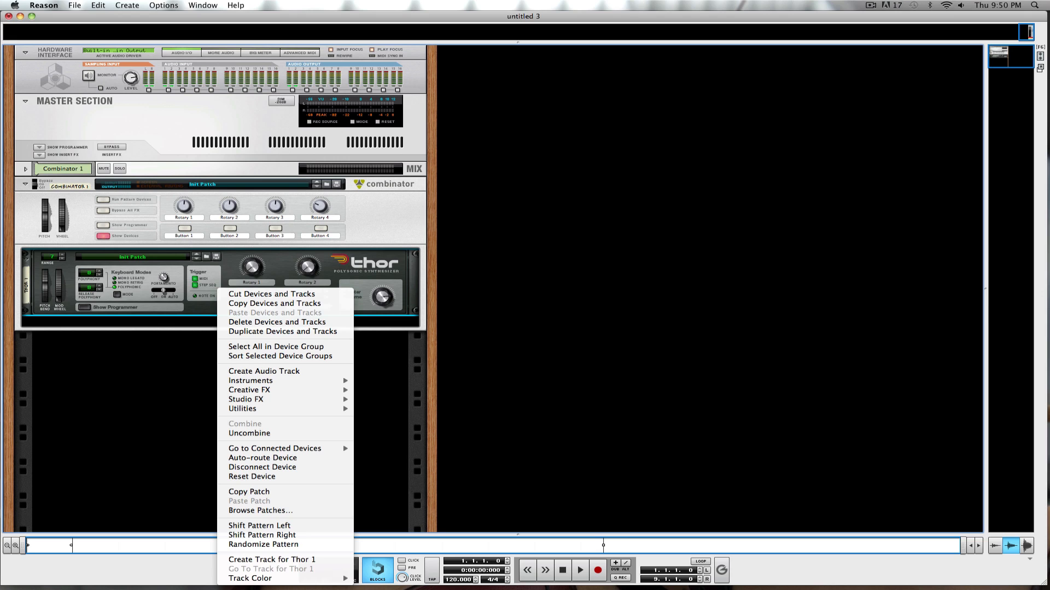
{"action": "key", "text": "Escape"}
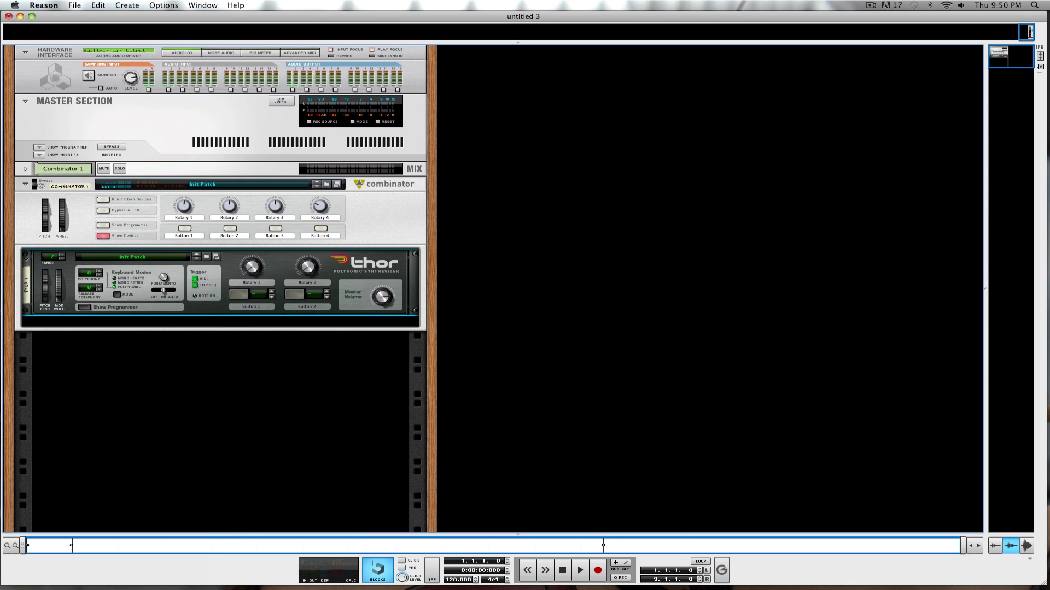
{"action": "right_click", "coordinate": [224, 299]}
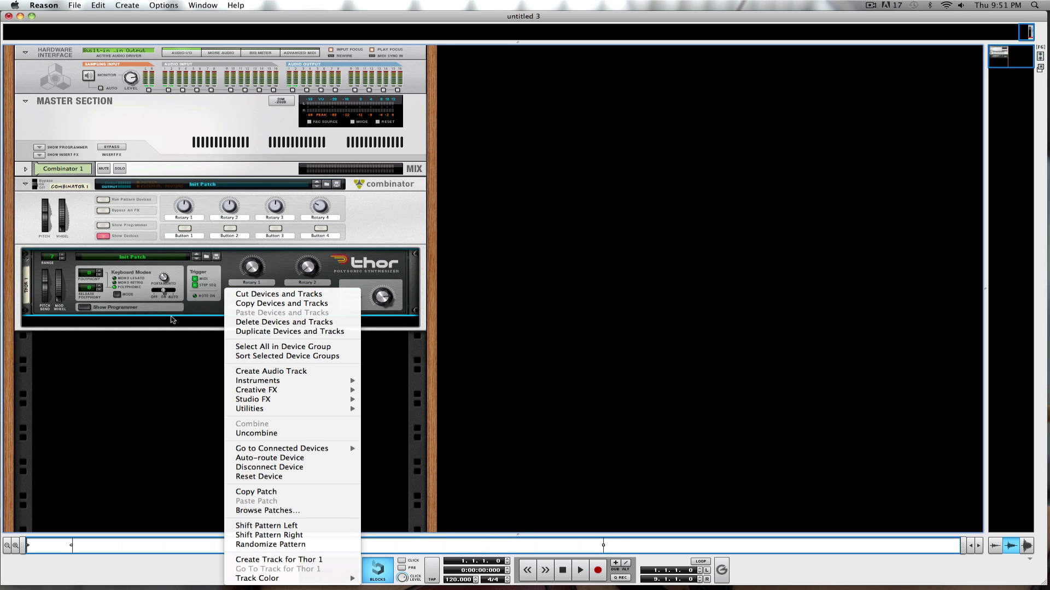
{"action": "key", "text": "Escape"}
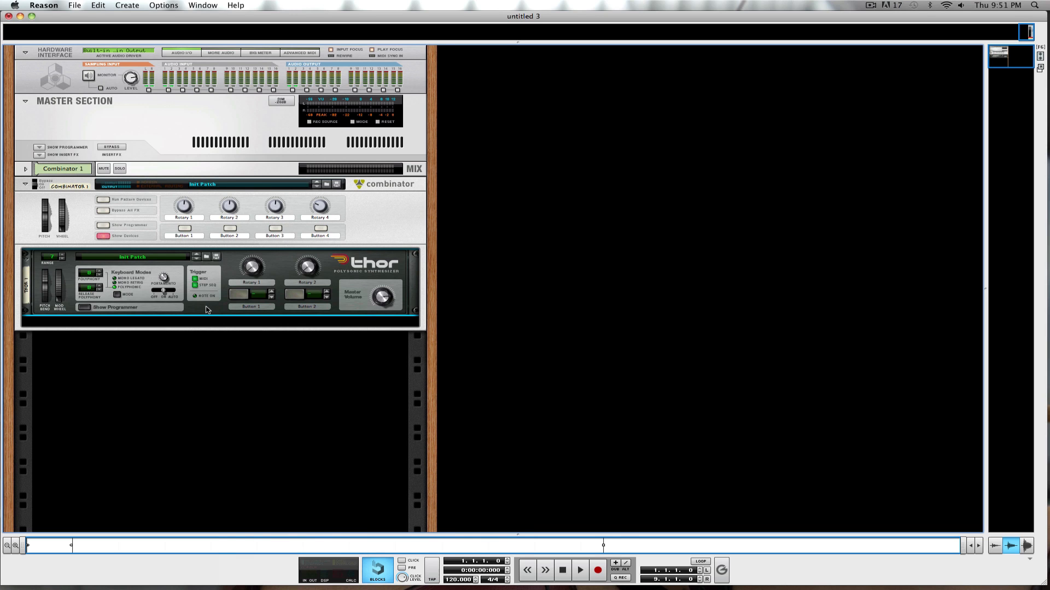
Add an MClass Equalizer directly after Thor inside the Combinator.
{"action": "right_click", "coordinate": [207, 309]}
{"action": "mouse_move", "coordinate": [320, 391]}
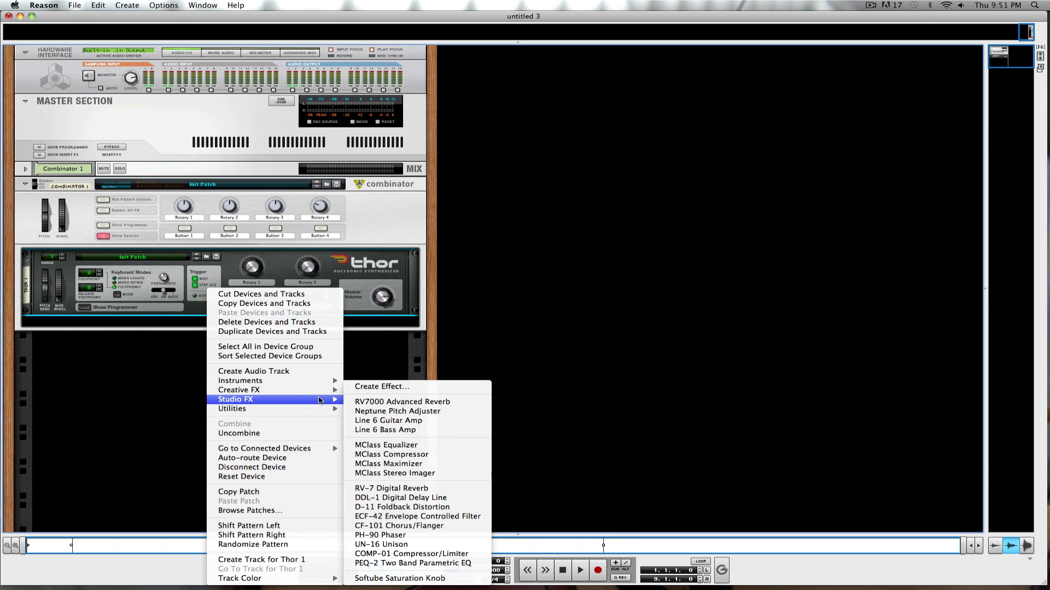
{"action": "left_click", "coordinate": [463, 445]}
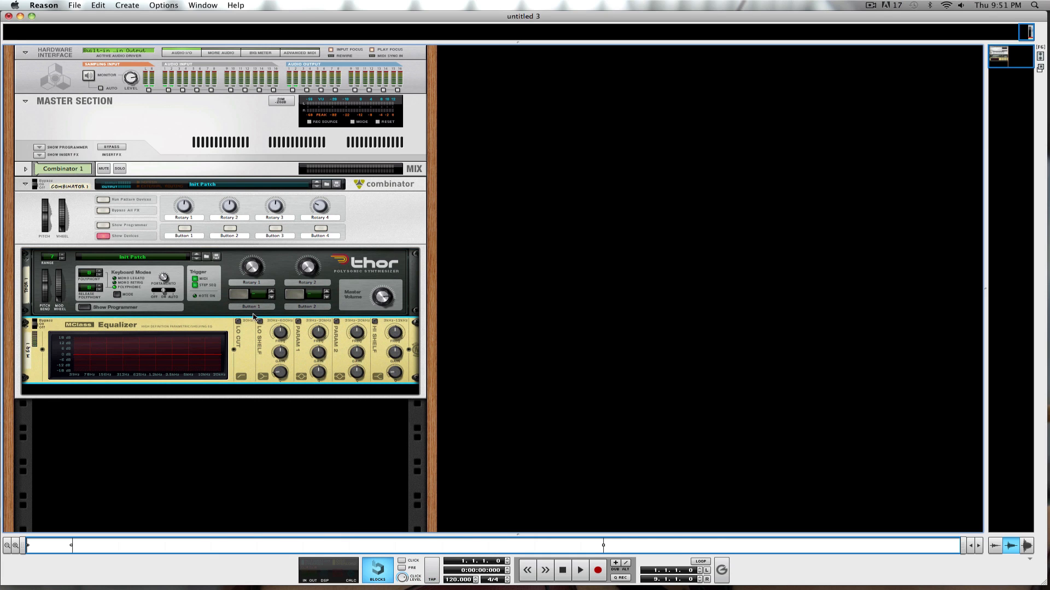
Enable the equalizer's Lo Cut, Lo Shelf, Param 1, Param 2 and Hi Shelf bands.
{"action": "left_click", "coordinate": [237, 321]}
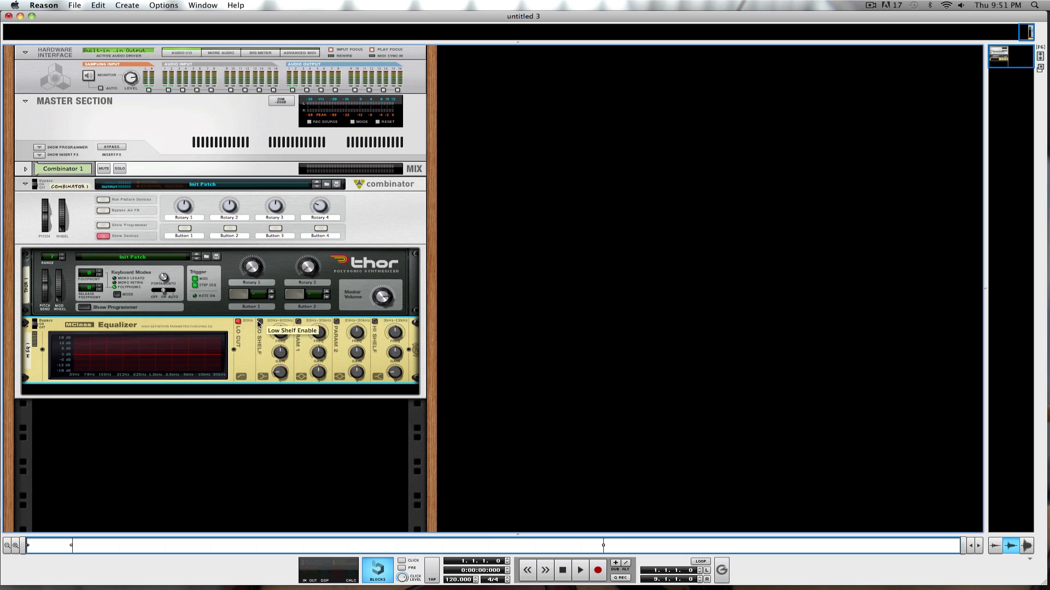
{"action": "left_click", "coordinate": [259, 321]}
{"action": "left_click", "coordinate": [298, 321]}
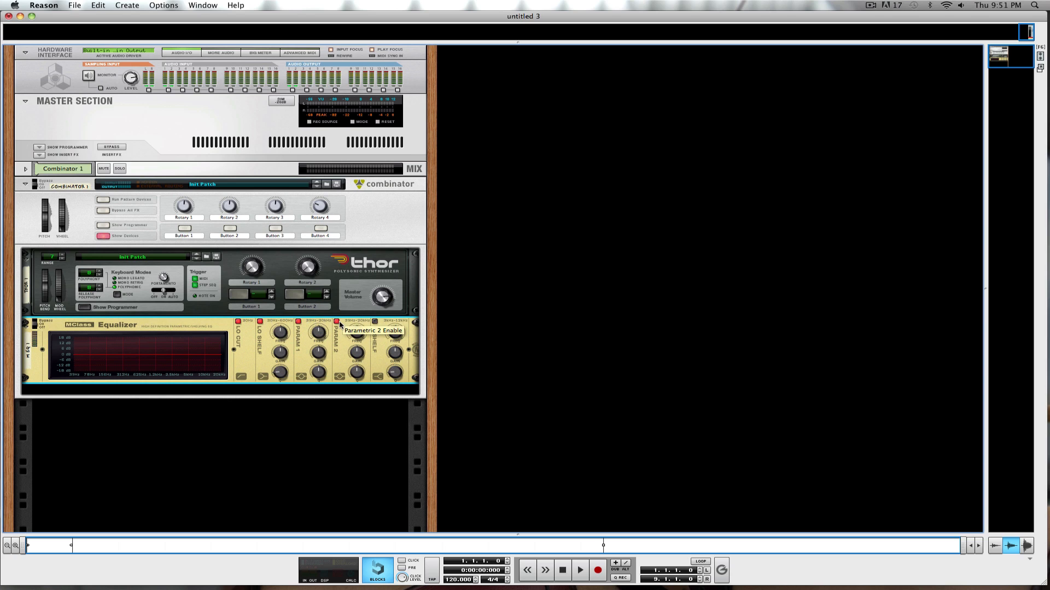
{"action": "left_click", "coordinate": [336, 322]}
{"action": "left_click", "coordinate": [374, 323]}
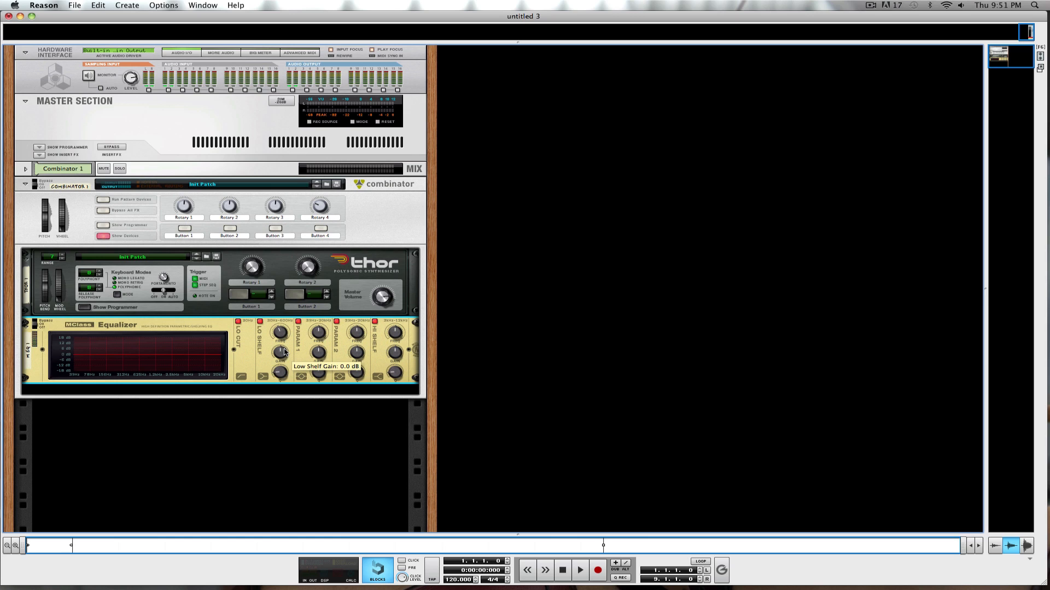
Lower the equalizer's Lo Shelf gain and raise its Q, and make Param 1 a narrow cut of about -18.3 dB near 139.5 Hz.
{"action": "left_click_drag", "start_coordinate": [284, 351], "coordinate": [284, 424]}
{"action": "left_click_drag", "start_coordinate": [282, 347], "coordinate": [288, 321]}
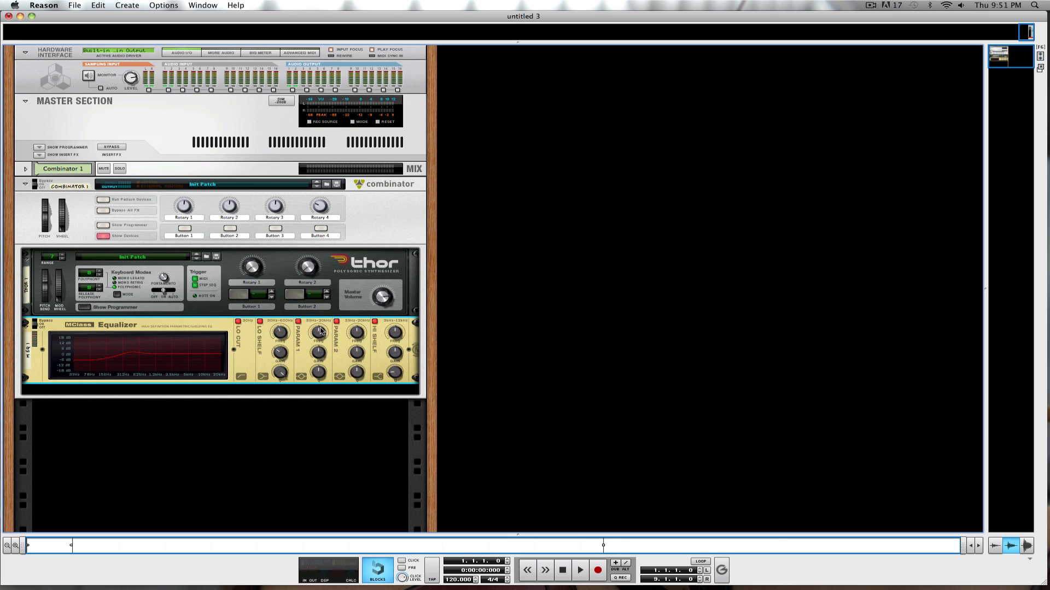
{"action": "left_click_drag", "start_coordinate": [320, 337], "coordinate": [320, 340]}
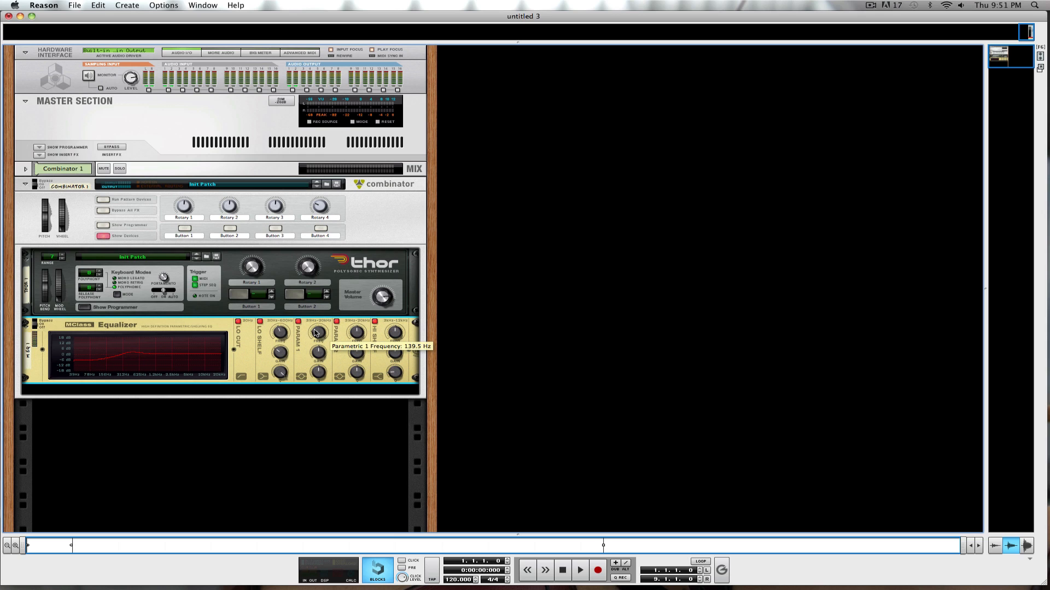
{"action": "left_click_drag", "start_coordinate": [319, 355], "coordinate": [320, 416]}
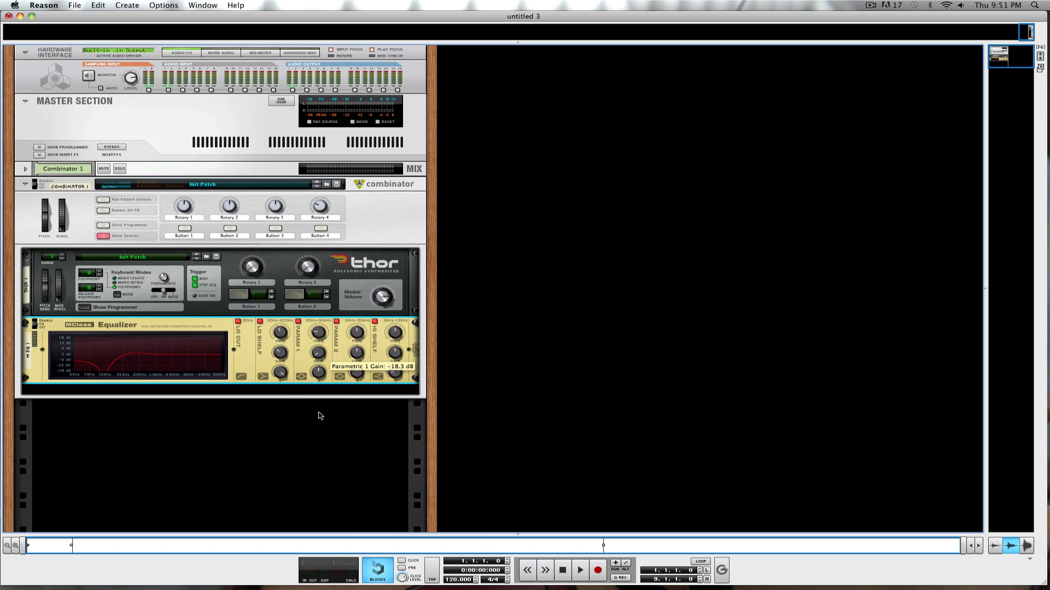
{"action": "left_click_drag", "start_coordinate": [322, 375], "coordinate": [321, 368]}
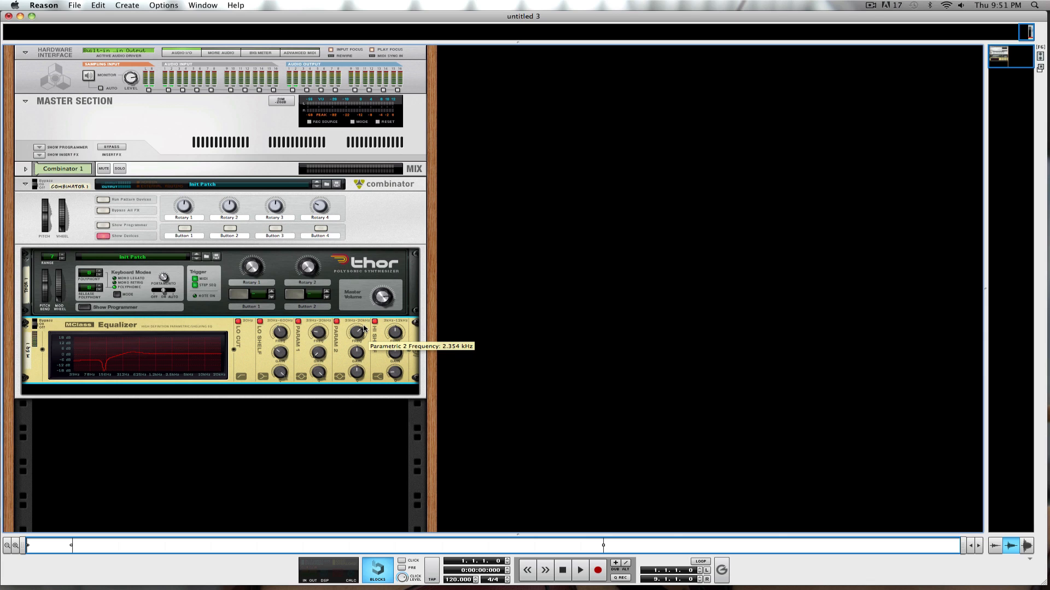
Shape the equalizer's Param 2 band into a deep, narrow upper-mid notch and adjust the Hi Shelf band.
{"action": "left_click_drag", "start_coordinate": [364, 329], "coordinate": [363, 433]}
{"action": "left_click_drag", "start_coordinate": [356, 374], "coordinate": [393, 273]}
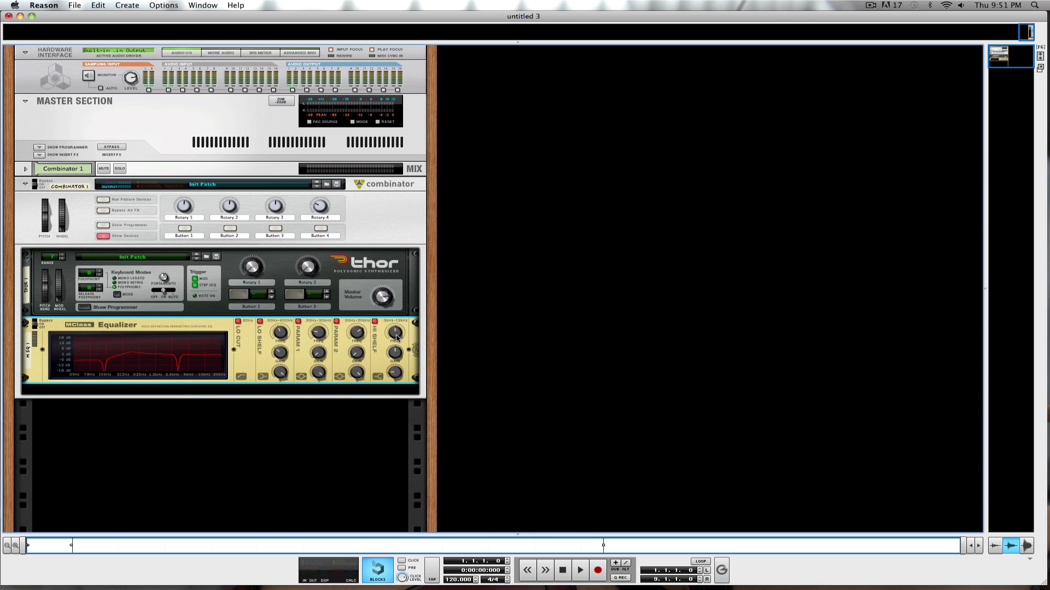
{"action": "left_click_drag", "start_coordinate": [396, 338], "coordinate": [397, 378]}
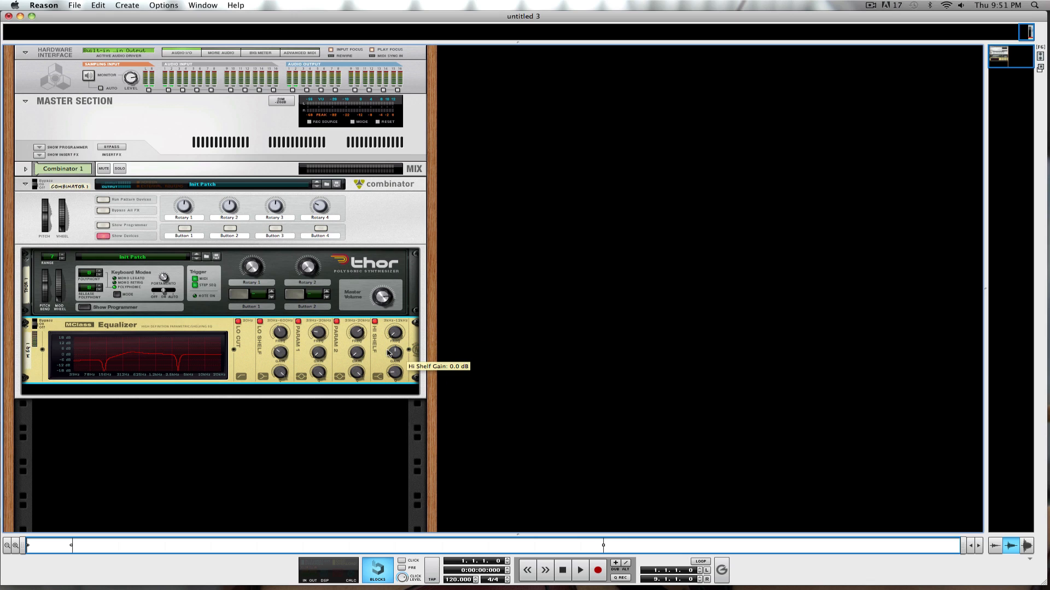
{"action": "left_click_drag", "start_coordinate": [400, 360], "coordinate": [398, 358]}
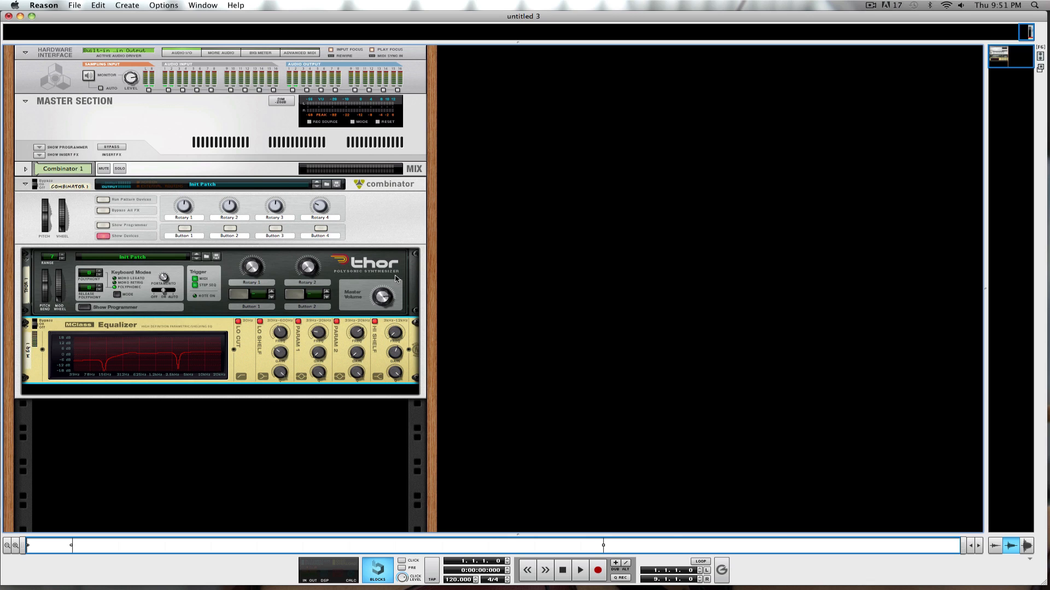
Add an MClass Maximizer after the equalizer, with its Limiter off and Soft Clip on.
{"action": "right_click", "coordinate": [381, 353]}
{"action": "key", "text": "Escape"}
{"action": "right_click", "coordinate": [383, 348]}
{"action": "mouse_move", "coordinate": [460, 462]}
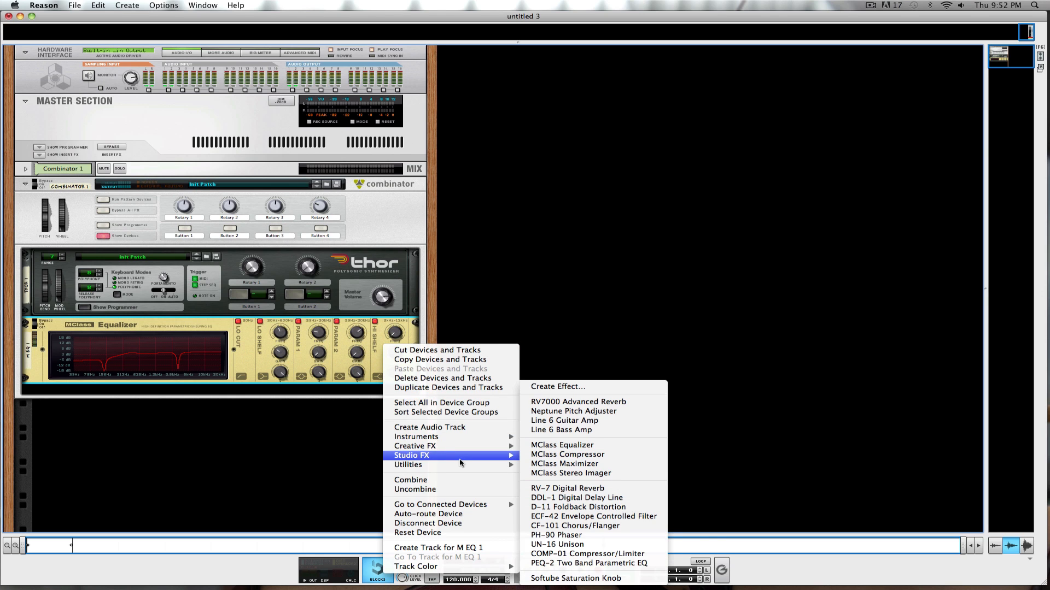
{"action": "left_click", "coordinate": [604, 468]}
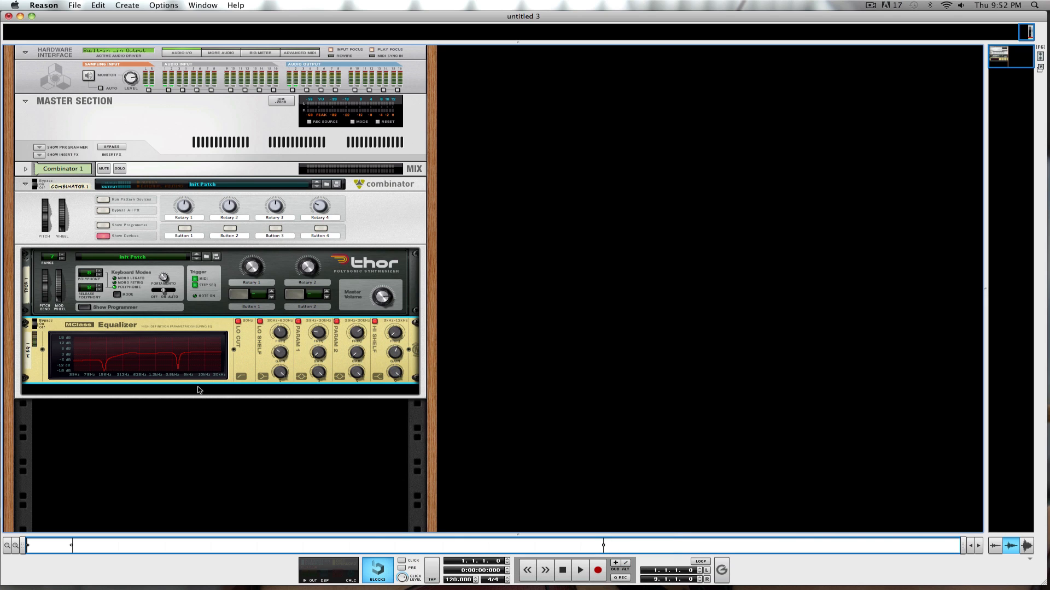
{"action": "left_click", "coordinate": [145, 390]}
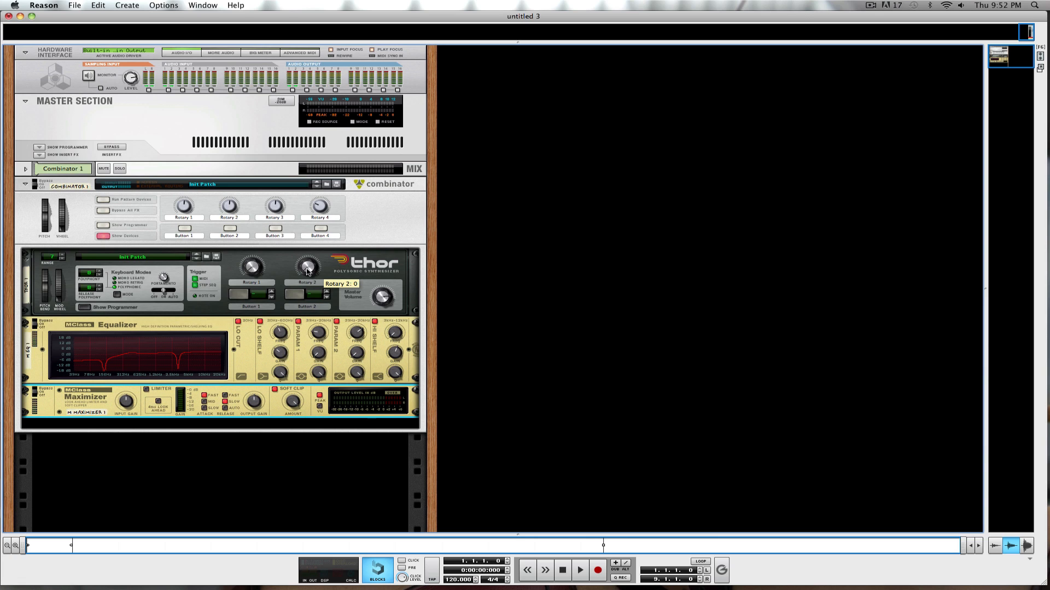
Add a Line 6 Bass Amp after the Maximizer in the Combinator.
{"action": "right_click", "coordinate": [270, 414]}
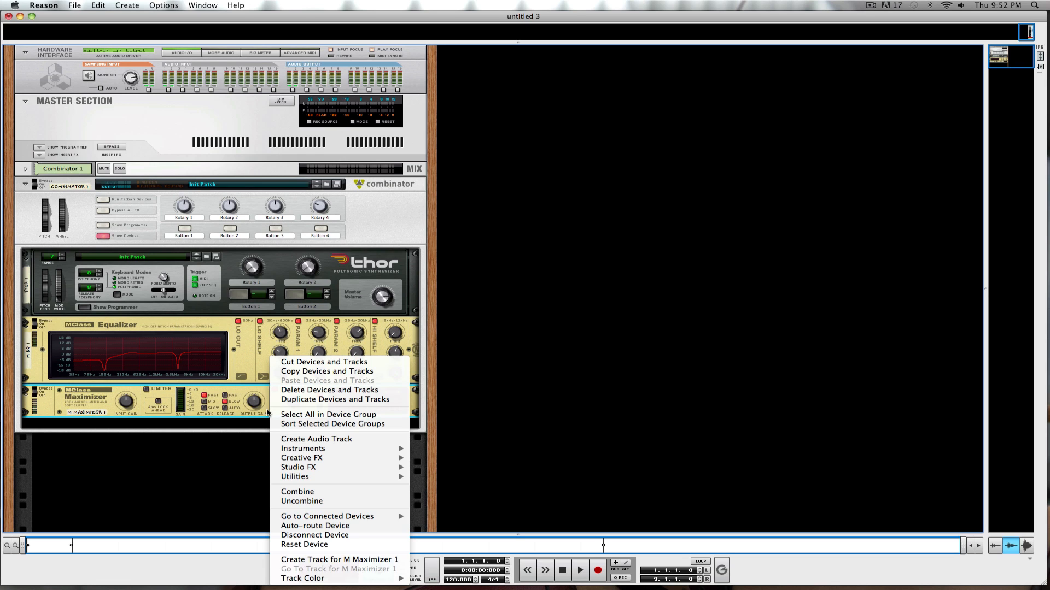
{"action": "mouse_move", "coordinate": [306, 467]}
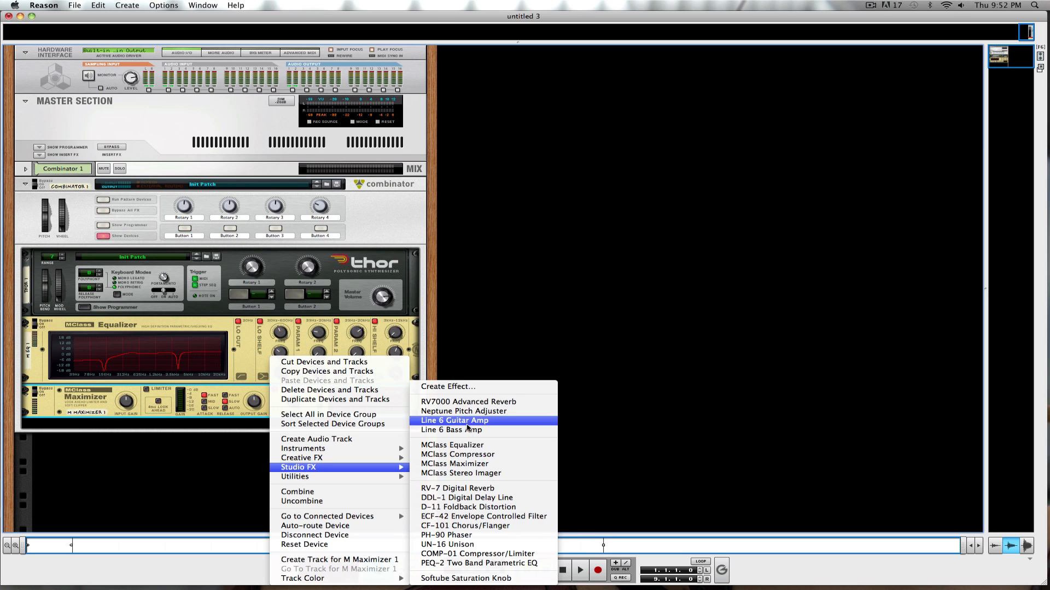
{"action": "left_click", "coordinate": [467, 430]}
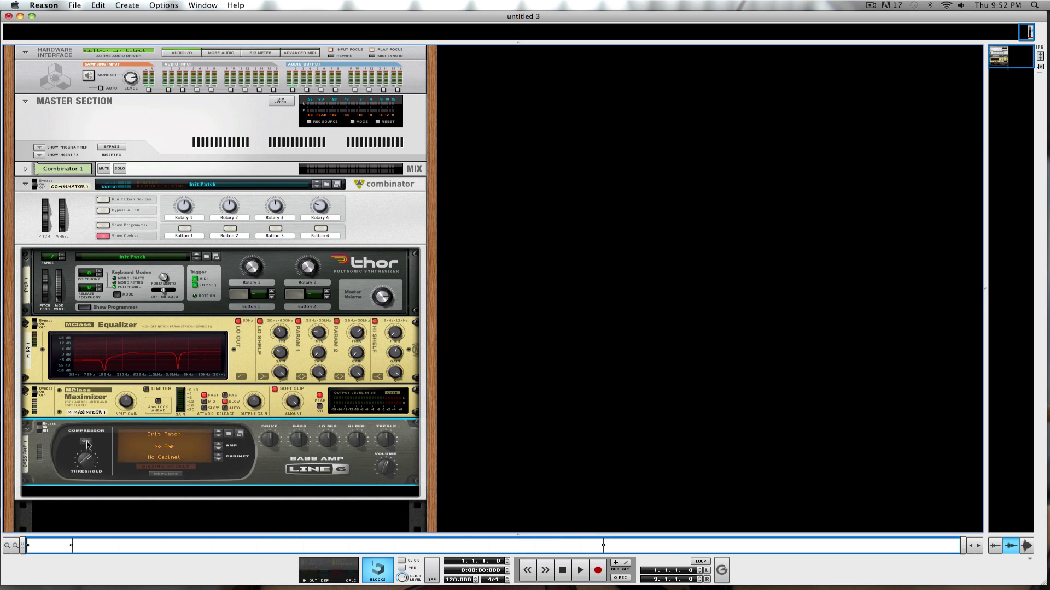